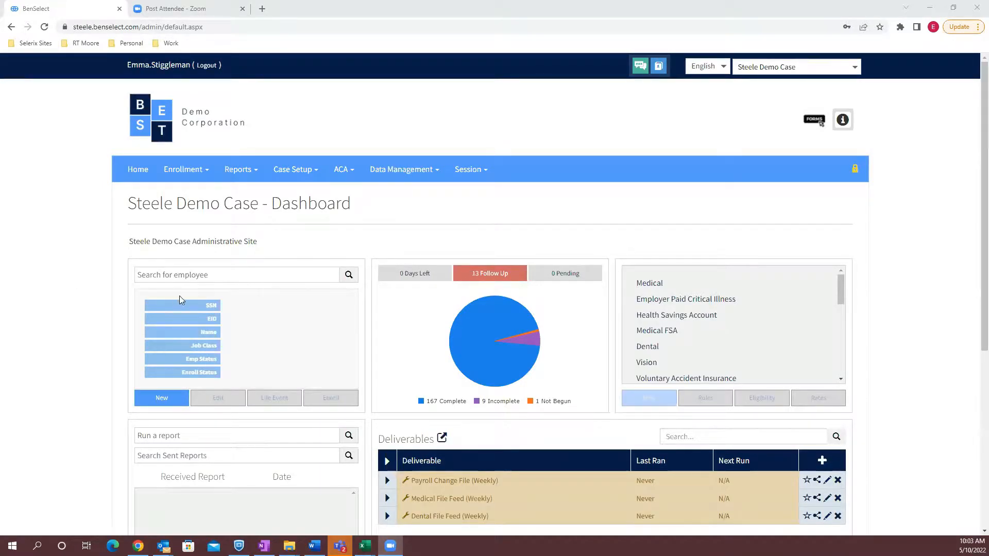
Look up the second listed test employee and open that employee's record for editing
click(212, 274)
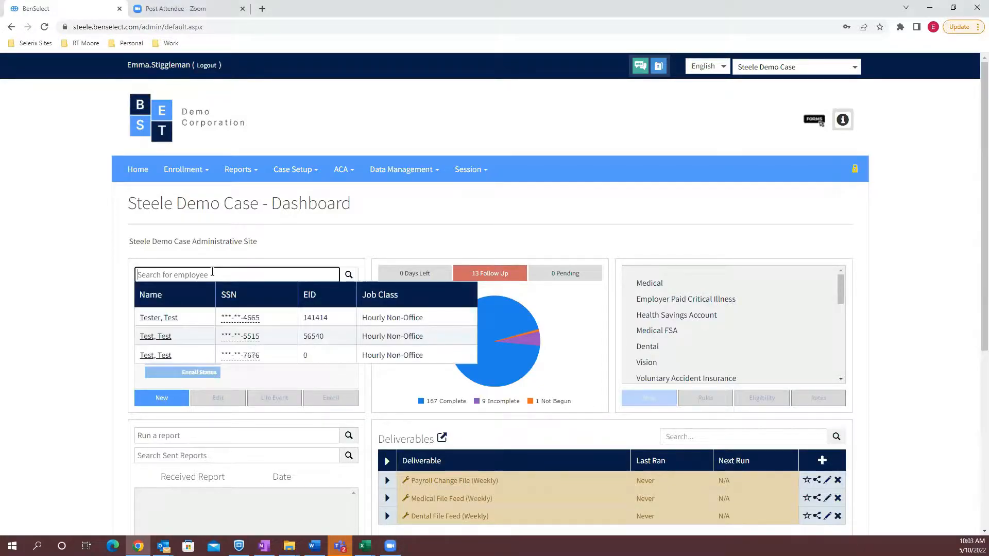
click(150, 337)
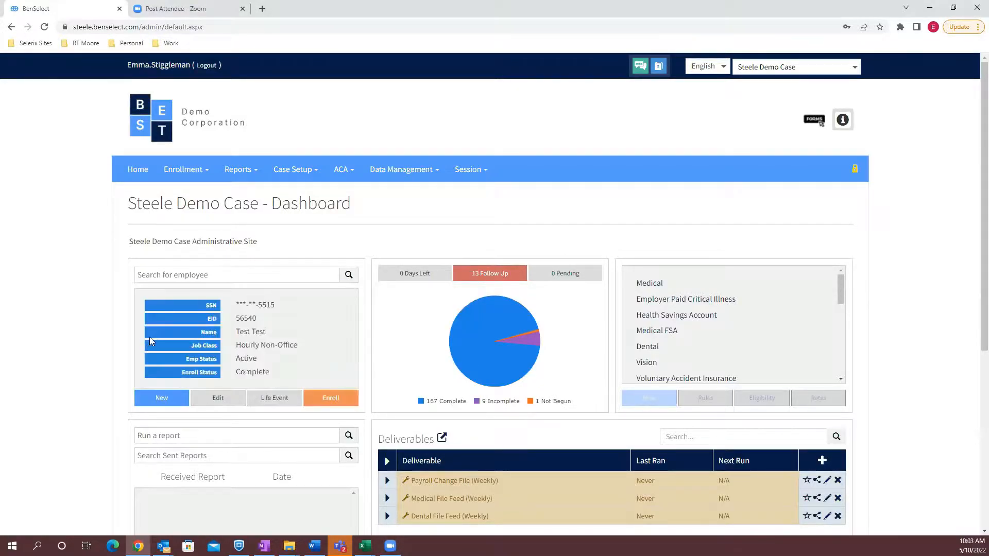
click(222, 397)
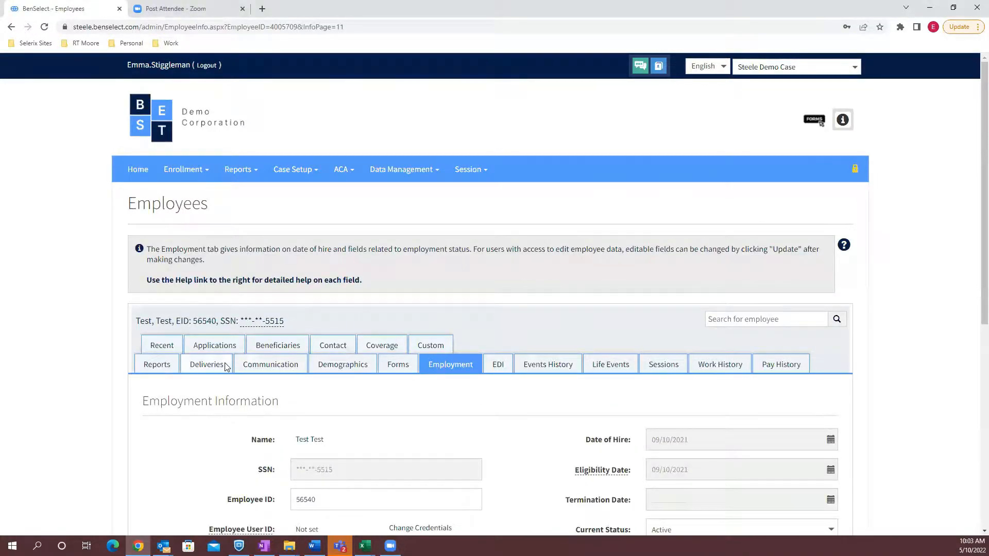
Show the employee's coverage, review the plan lines, and view the processing details of Medical - PPO Plan 3
scroll(107, 397, down, 3)
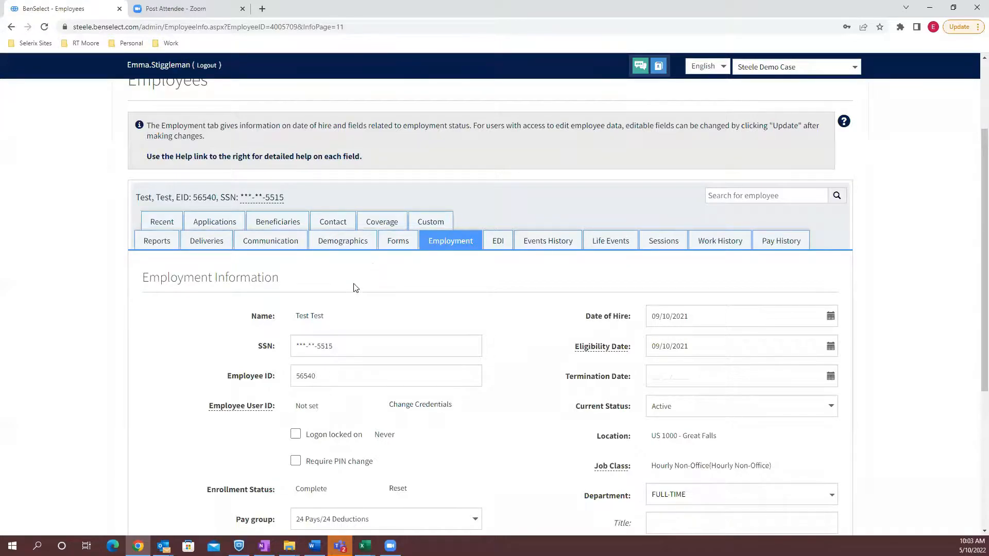
click(388, 227)
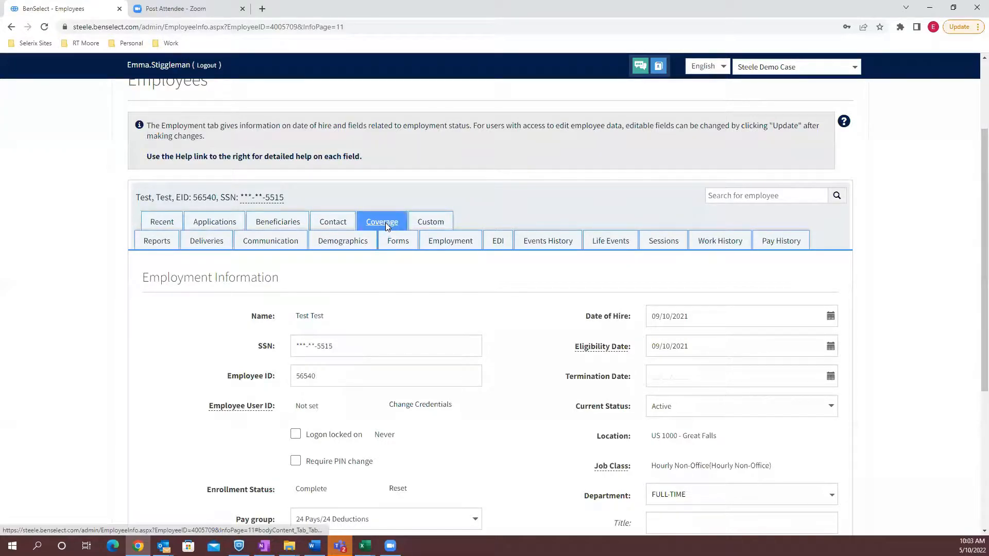
scroll(380, 263, down, 2)
scroll(380, 266, down, 1)
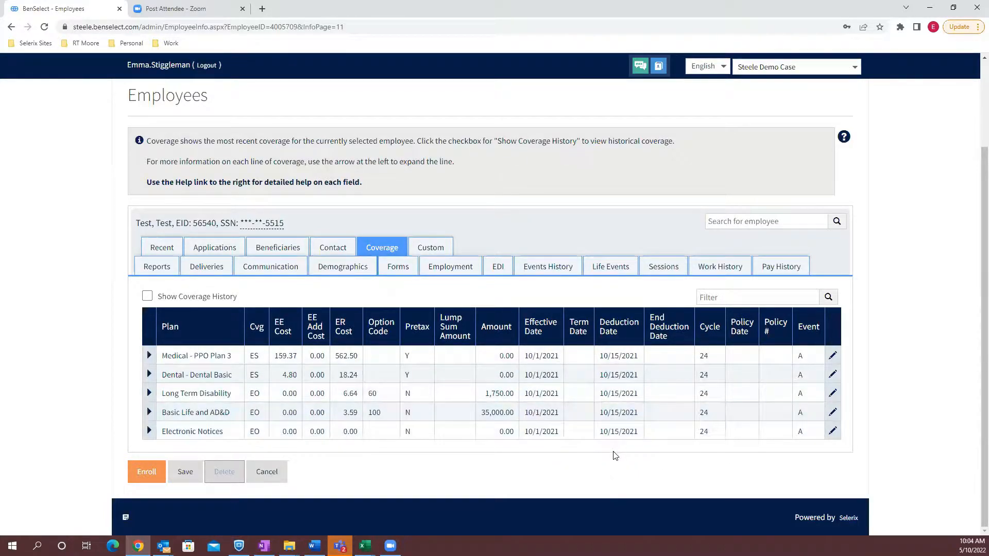
click(664, 326)
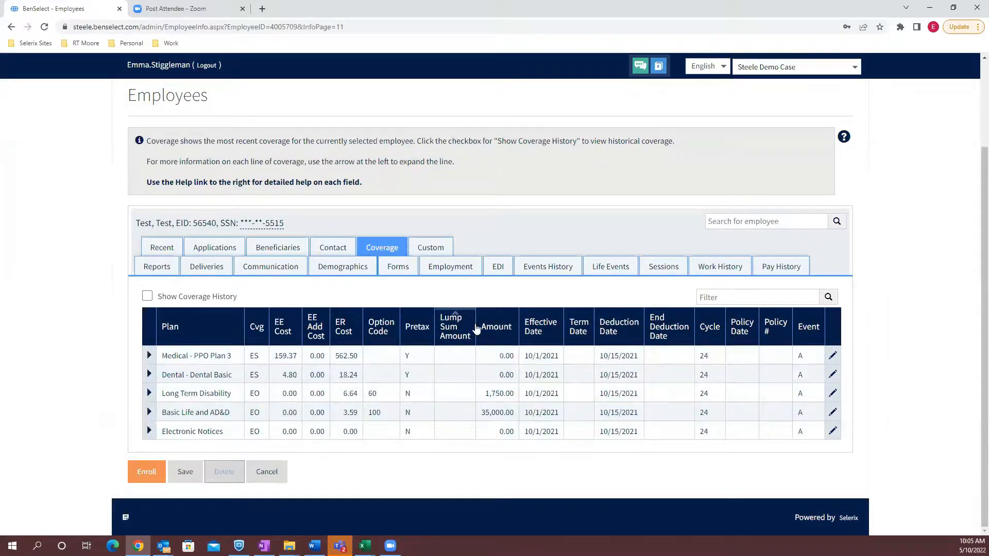
click(149, 357)
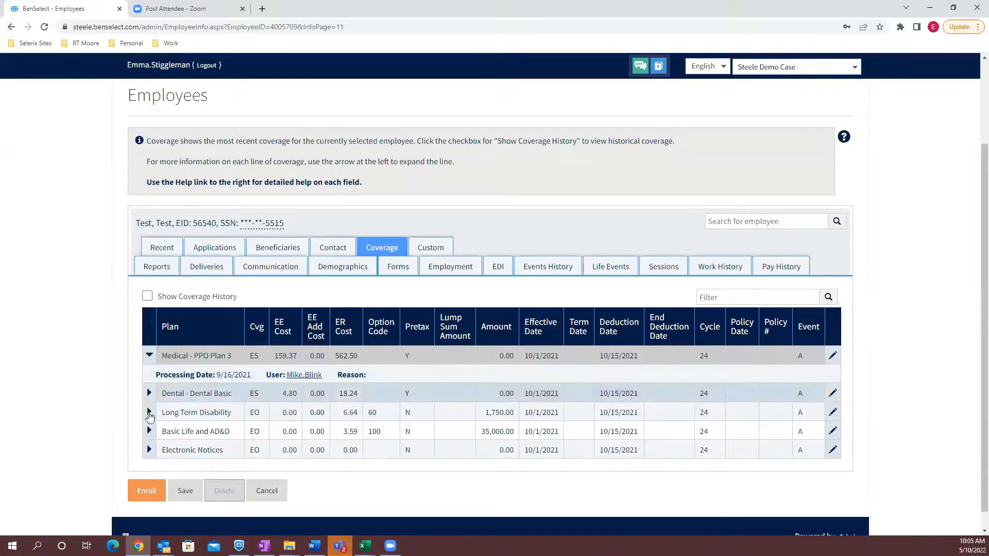
click(148, 358)
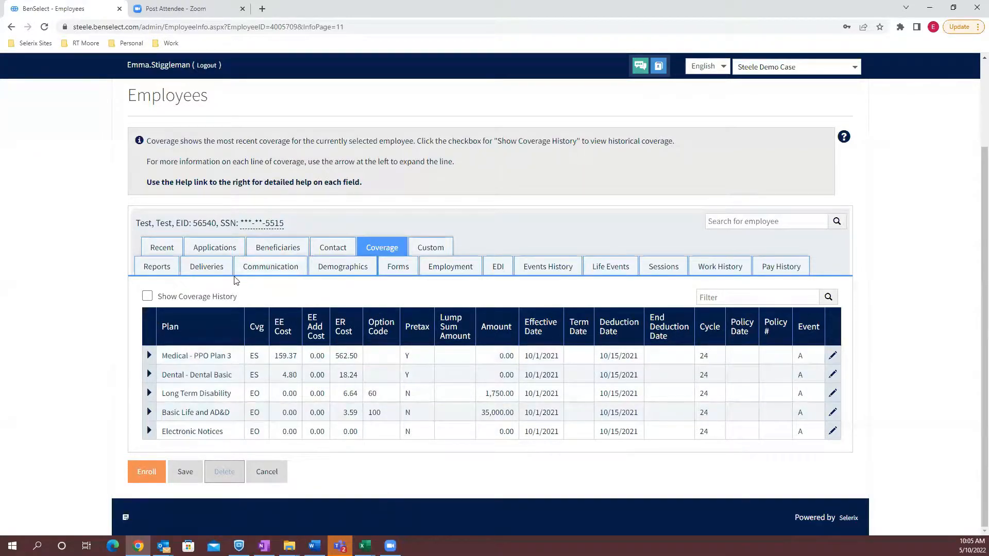
Include the coverage history in the list and open the Medical - PPO Plan 3 coverage for editing
click(216, 296)
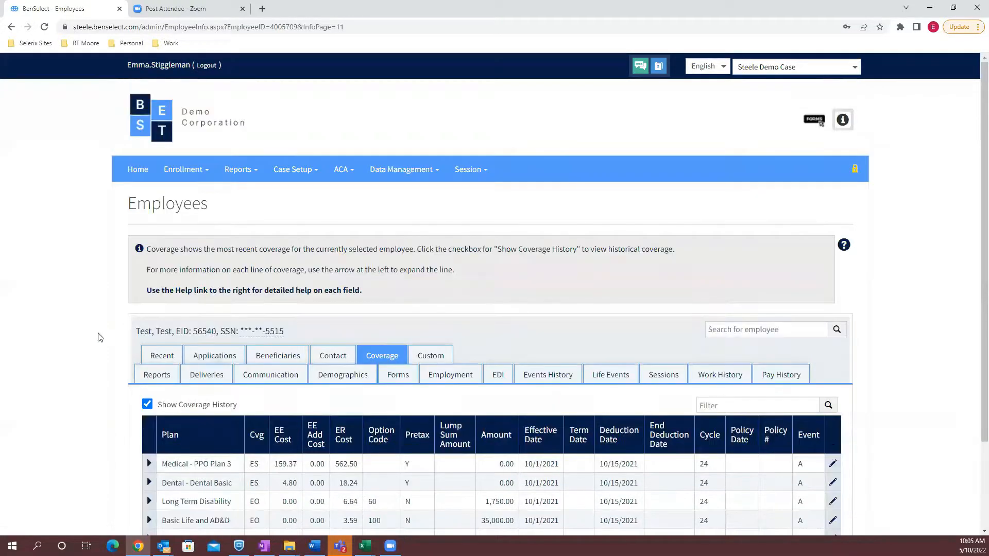
scroll(50, 395, down, 3)
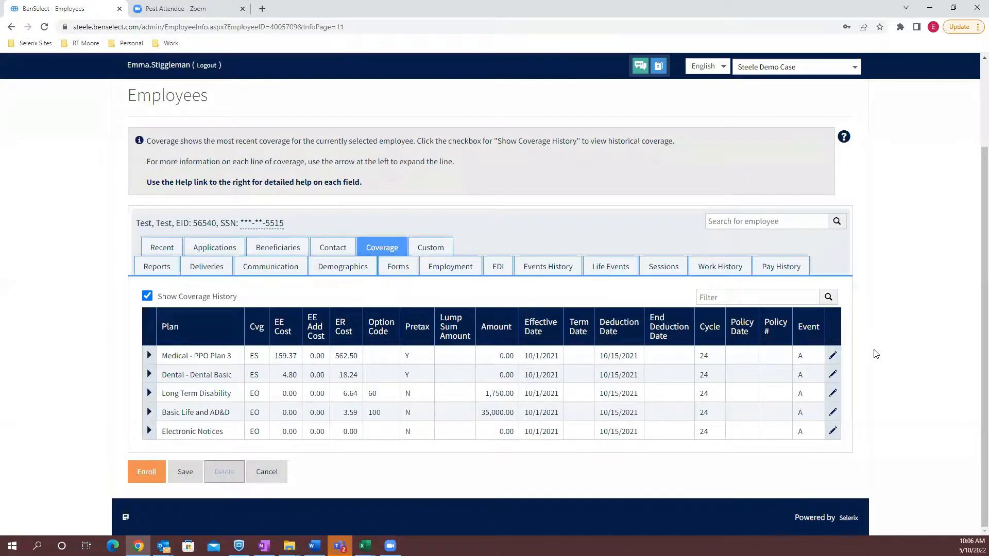
click(834, 356)
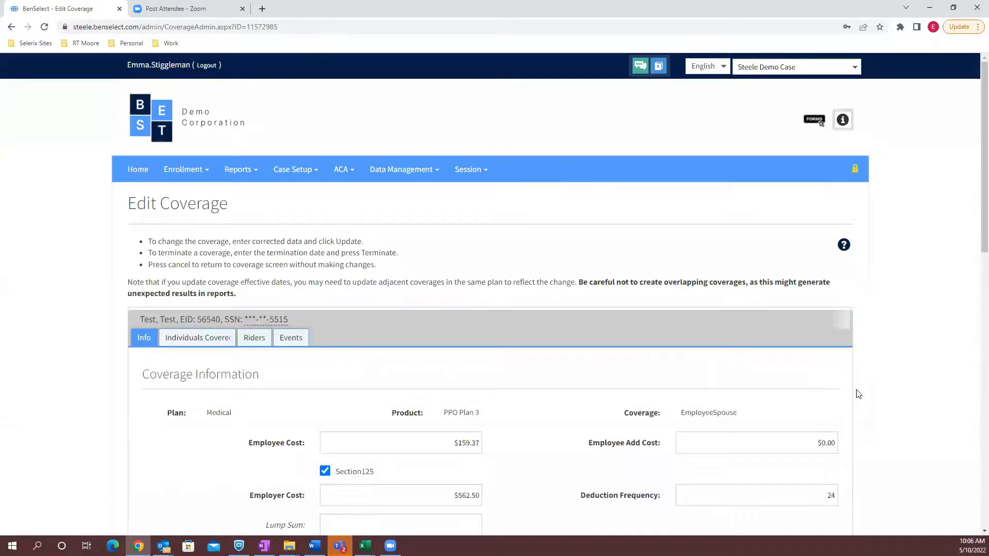
Set the medical coverage's termination date to 05/09/2022 and its end deduction date to 05/20/2022
scroll(859, 395, down, 3)
scroll(858, 395, down, 2)
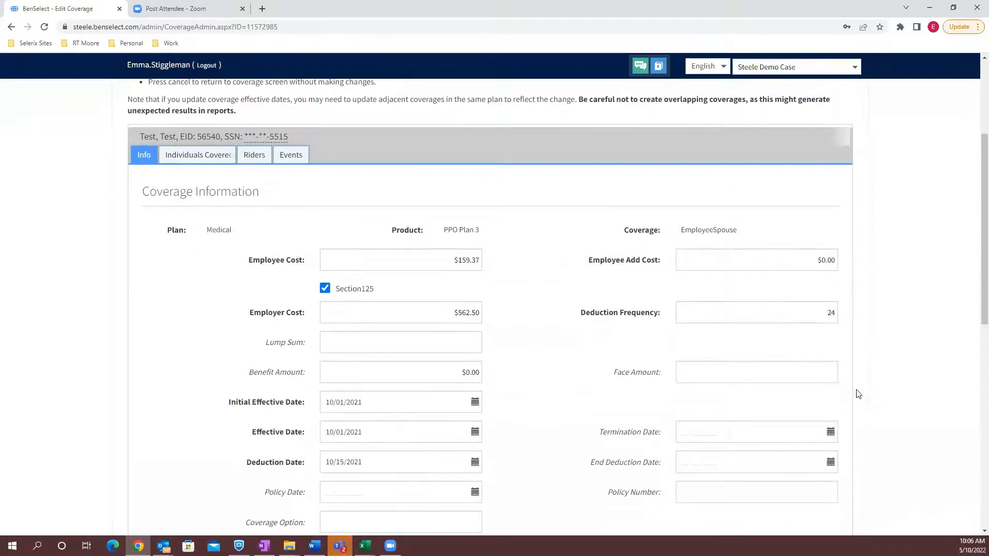
scroll(859, 395, down, 1)
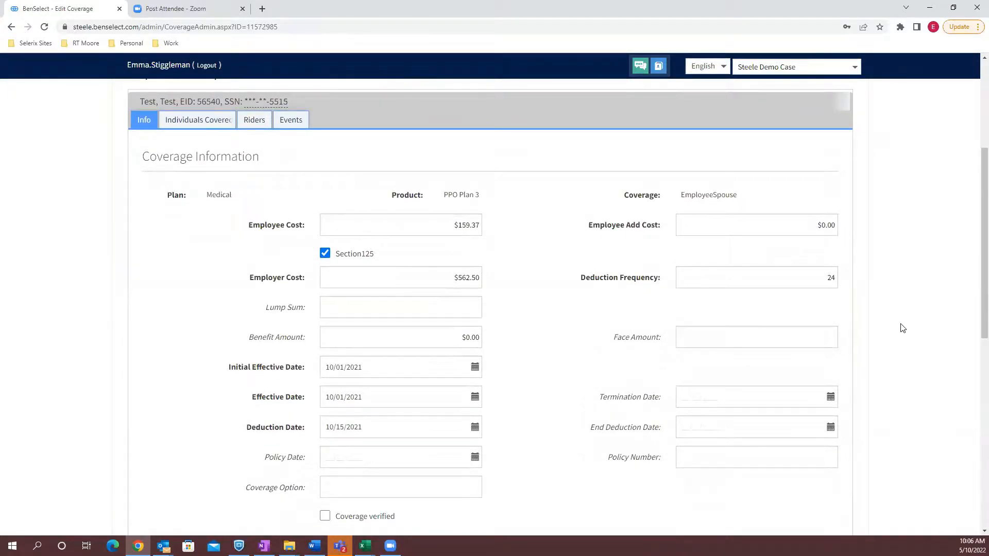
scroll(875, 356, down, 4)
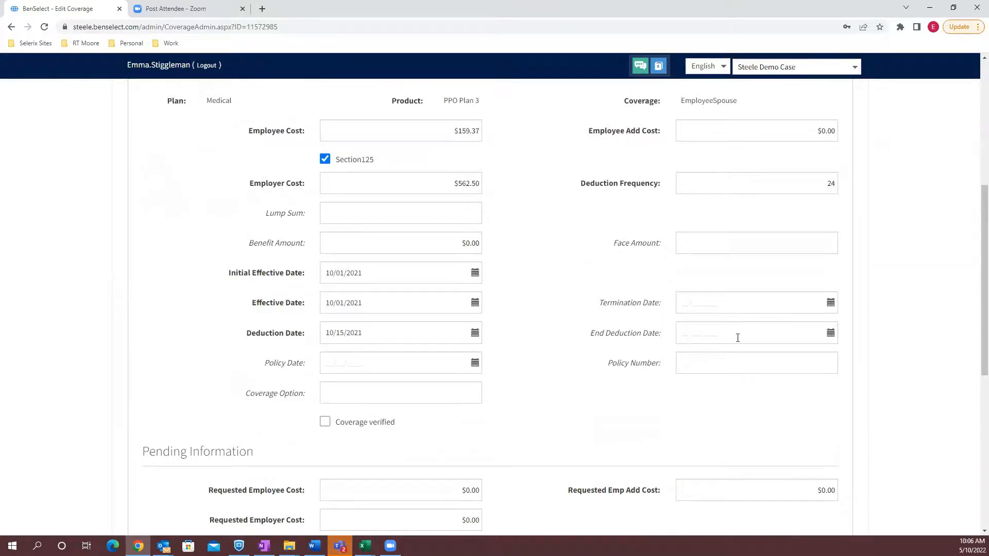
click(699, 296)
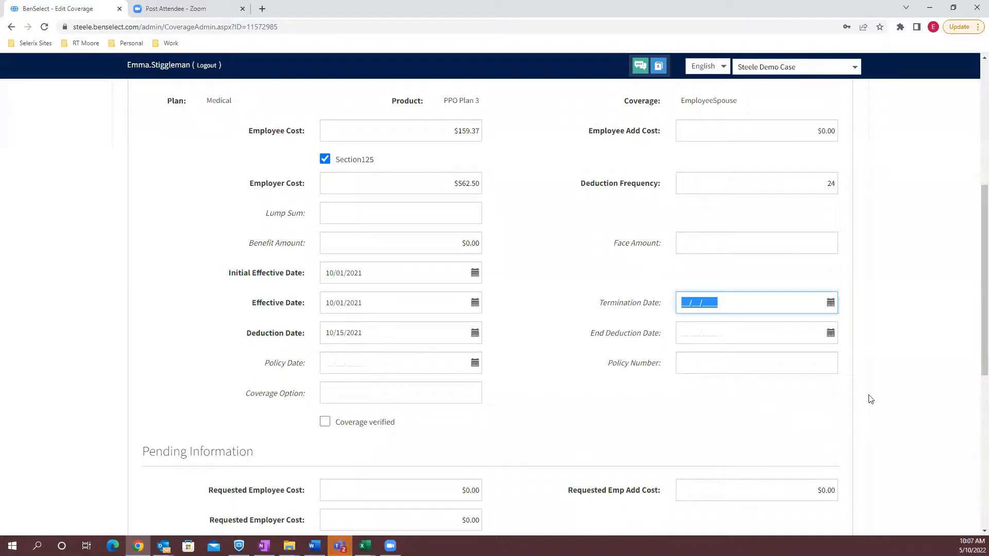
scroll(885, 348, down, 1)
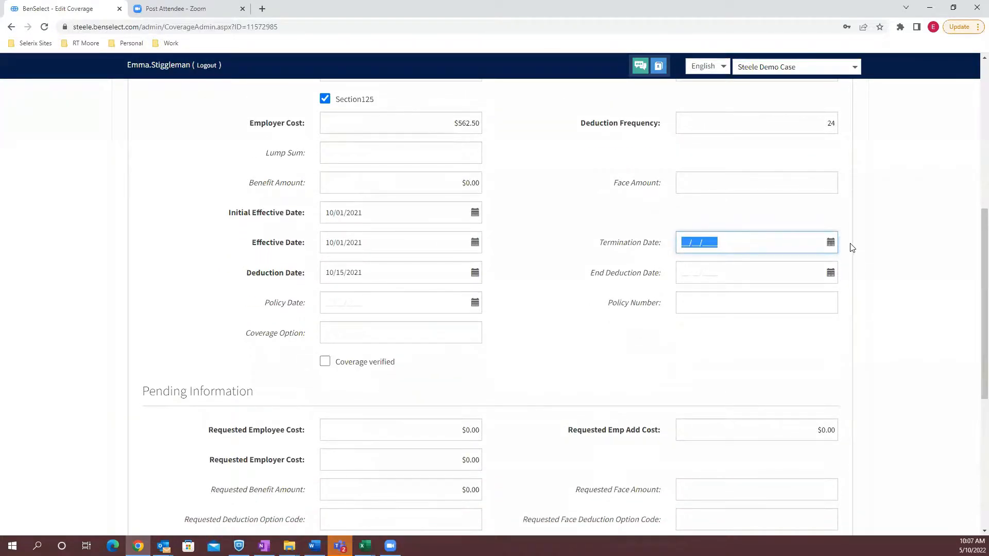
click(831, 242)
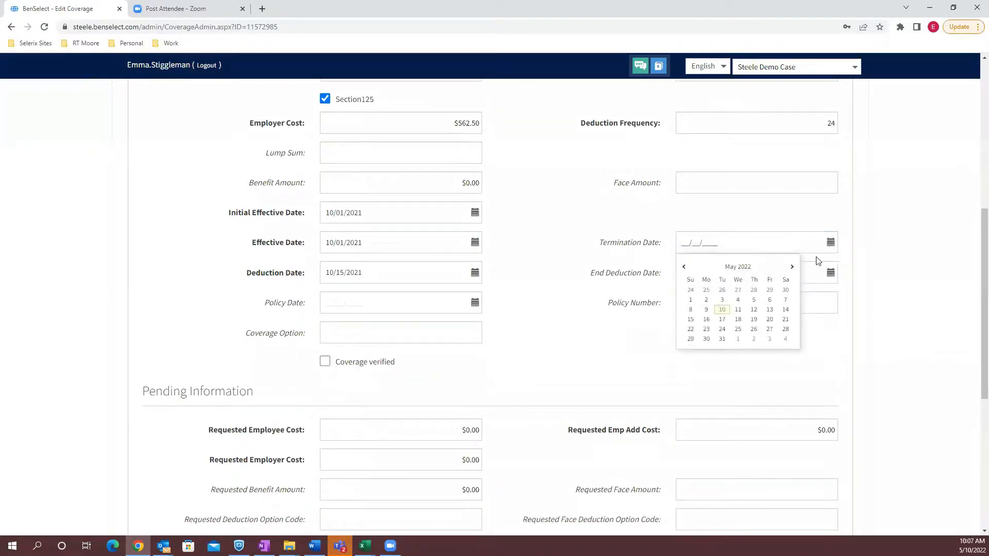
click(708, 310)
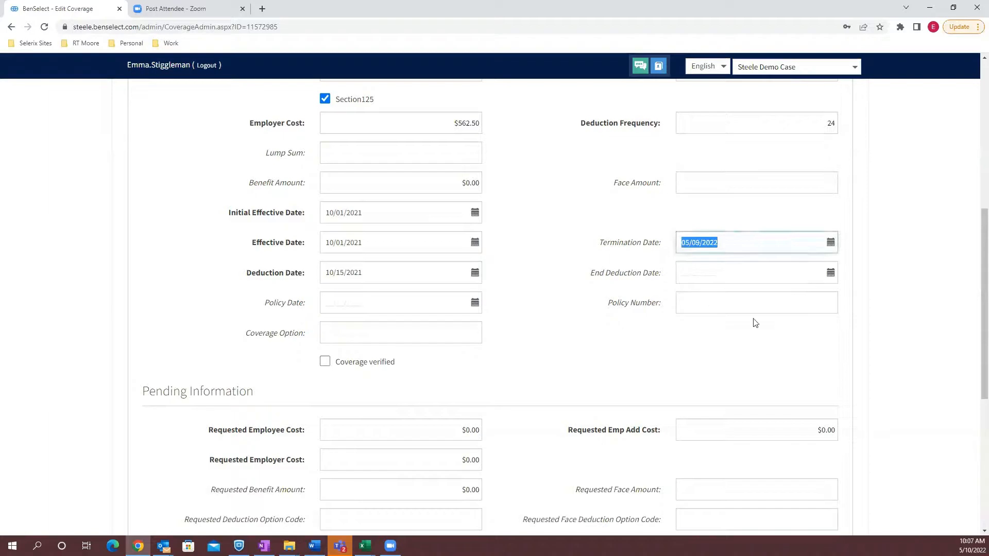
click(831, 273)
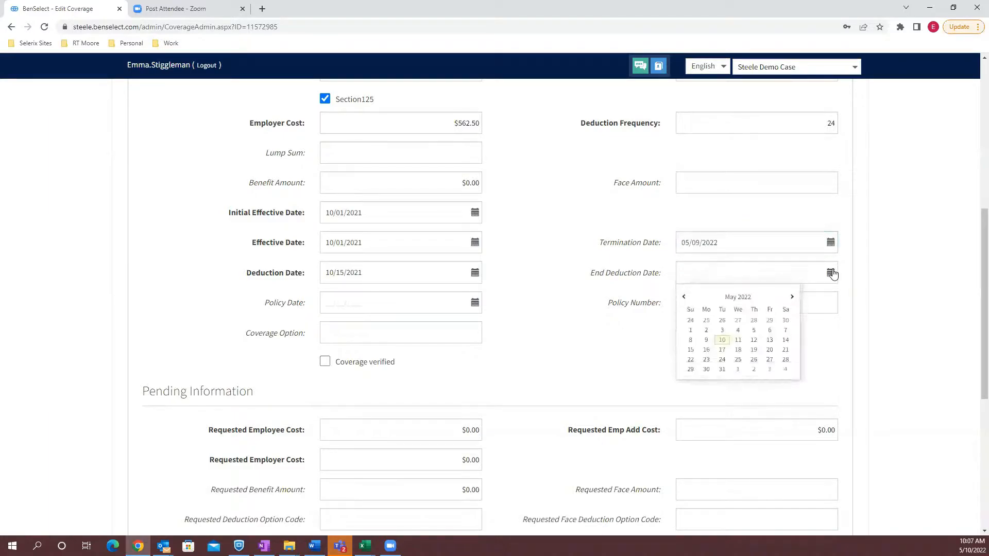
click(770, 350)
click(650, 335)
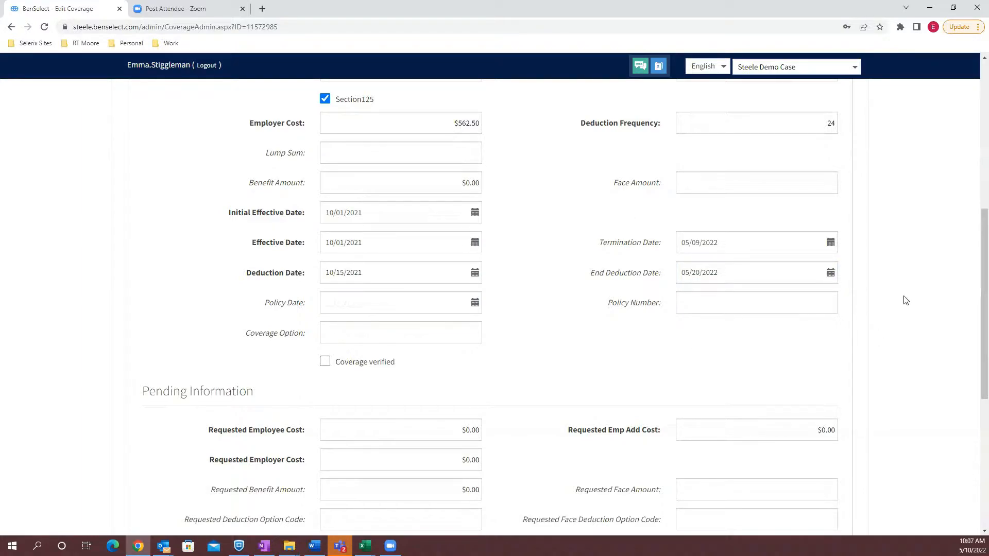
Choose Administrative Change as the reason type for the medical coverage change and enter the note "test"
scroll(906, 301, down, 3)
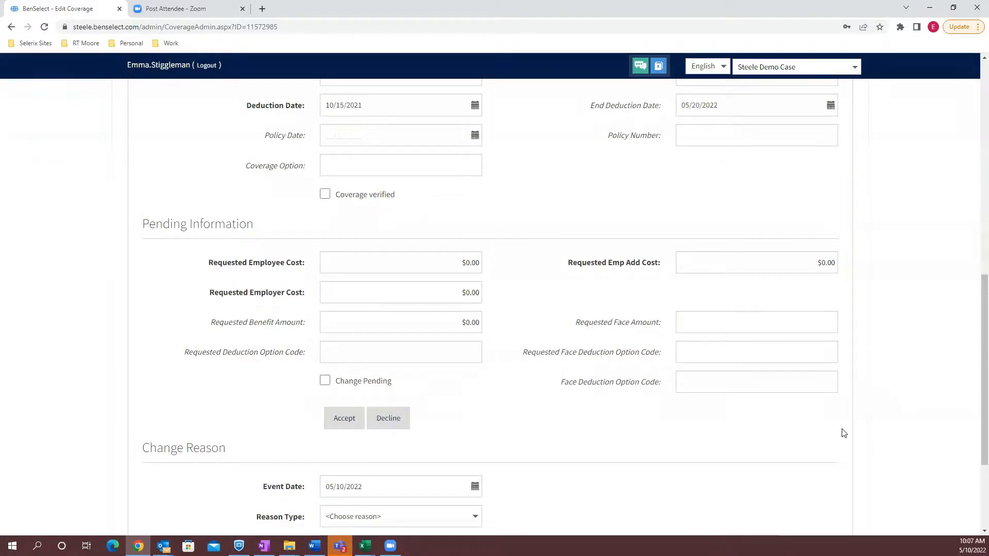
scroll(843, 432, down, 3)
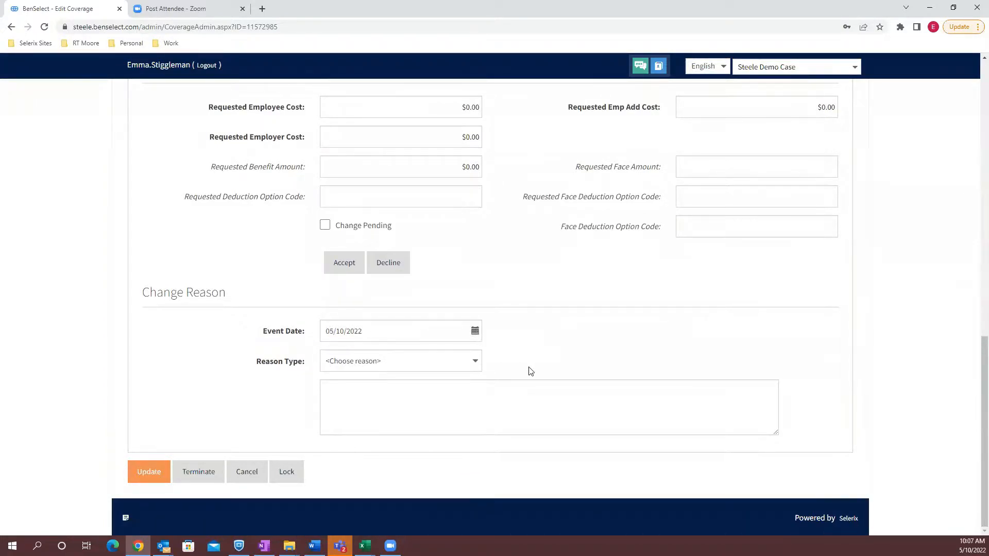
click(467, 361)
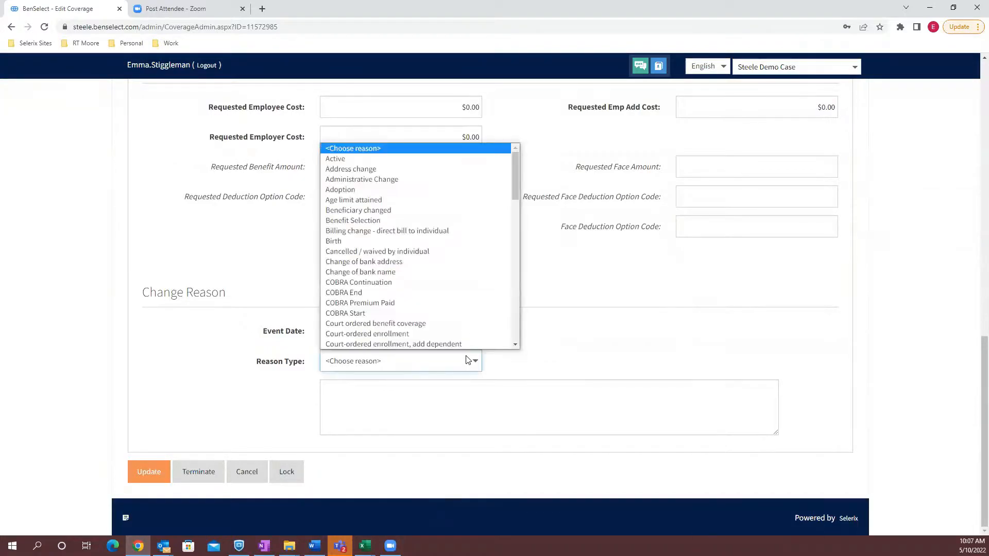
click(504, 185)
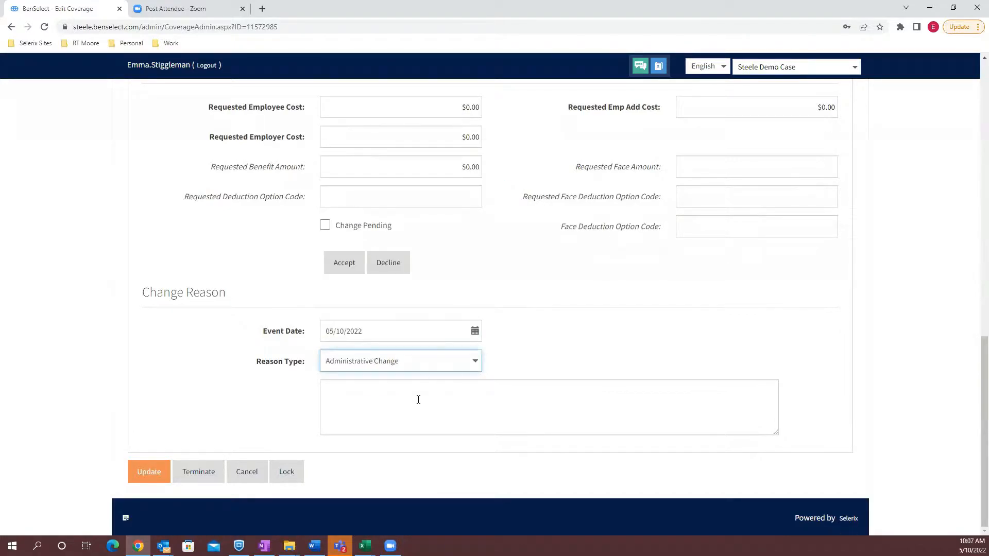
click(415, 404)
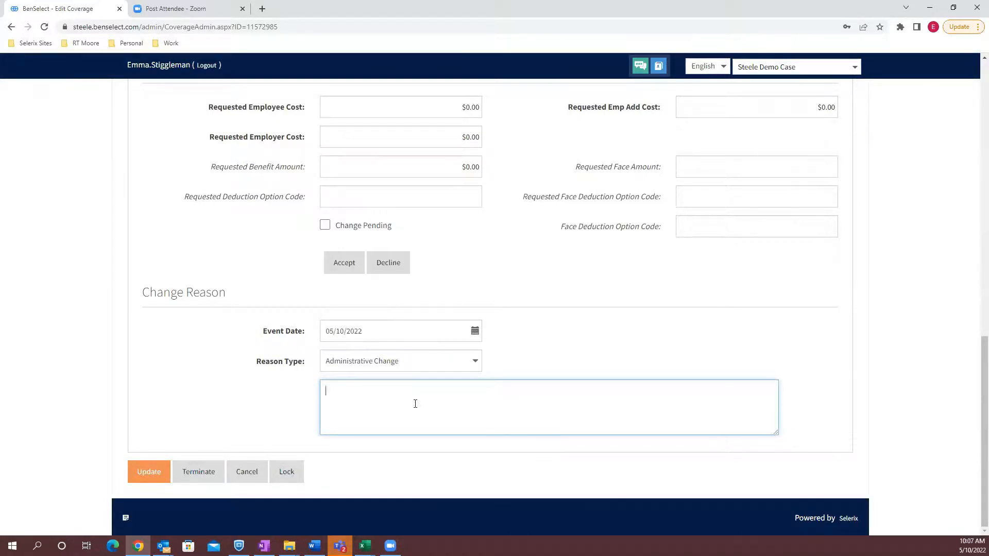
text(test)
click(402, 480)
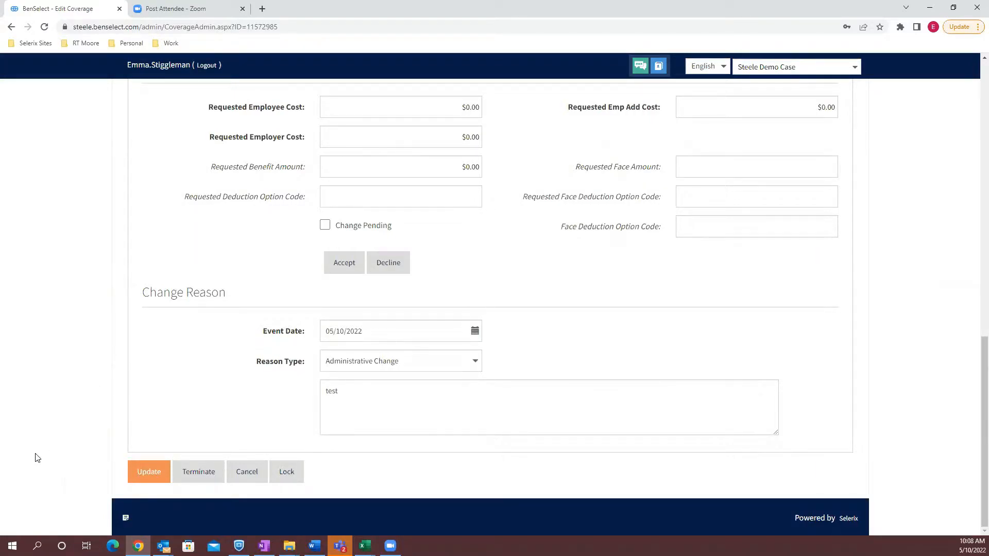
Save the medical coverage change, acknowledge the deduction date notice, and decline the proposed end deduction date correction
click(140, 474)
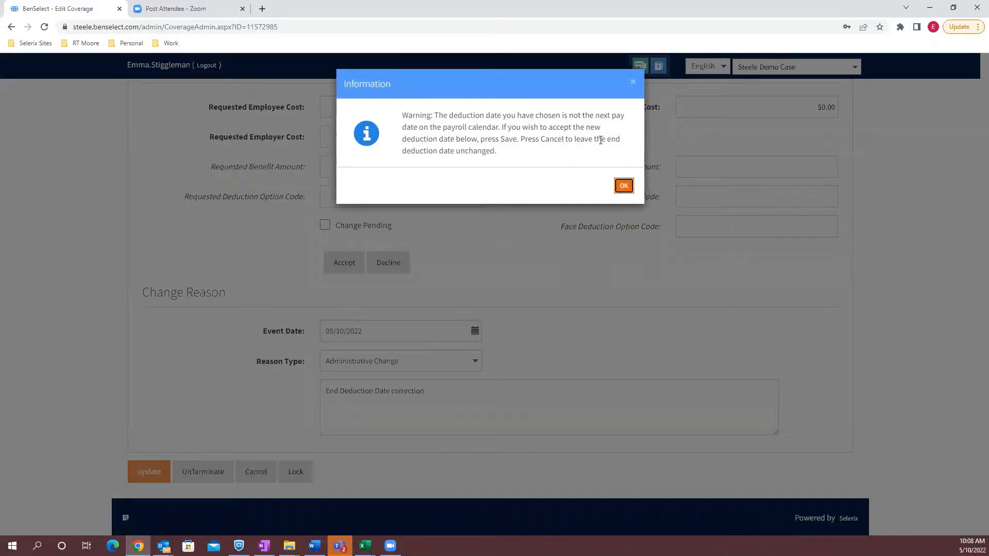
click(620, 184)
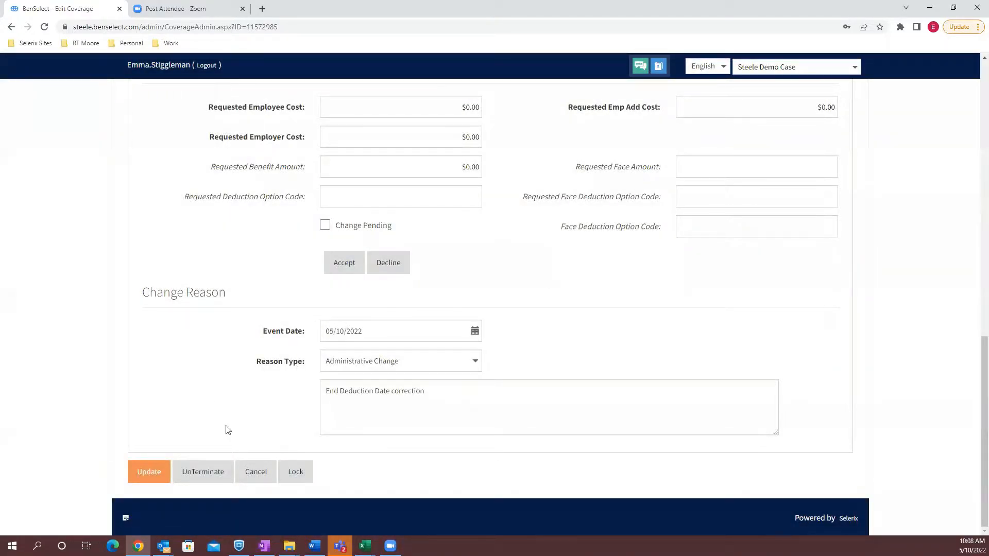
click(246, 473)
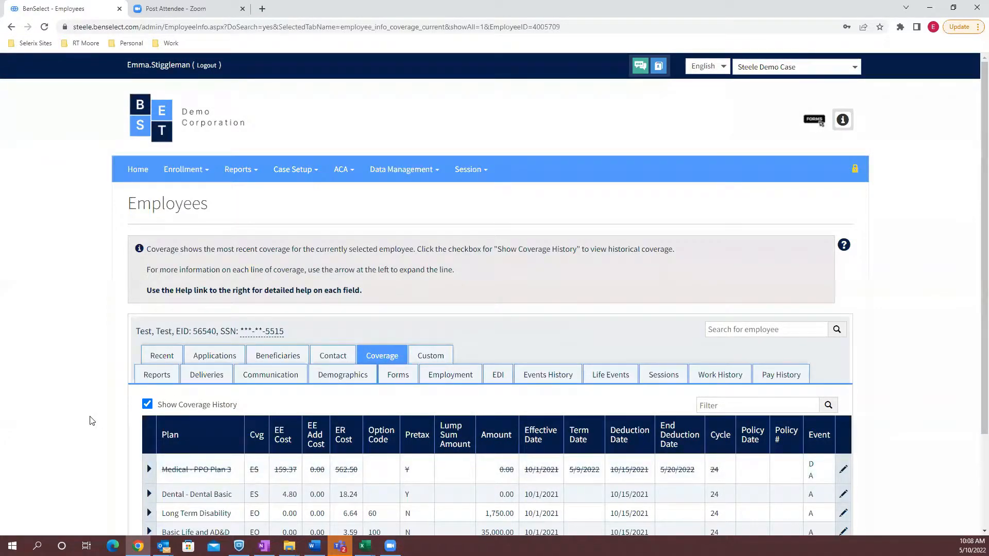
View the processing details and change reason of the terminated Medical - PPO Plan 3 line
scroll(90, 421, down, 3)
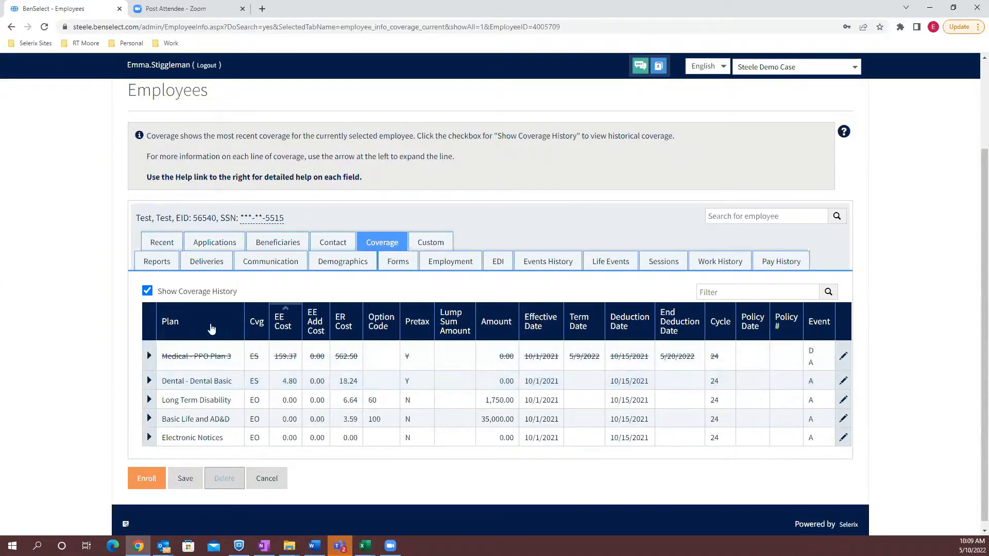
click(149, 361)
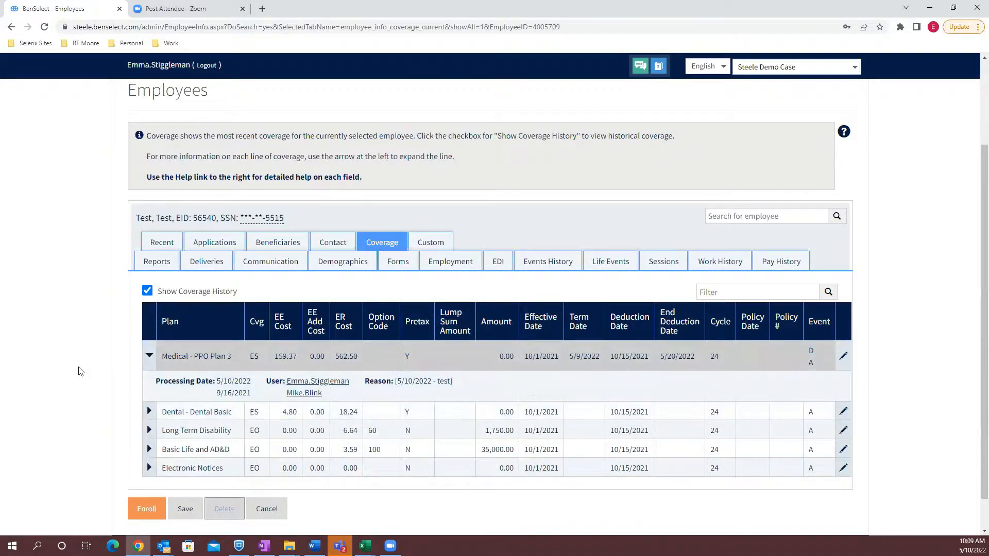
Hide the coverage history and open the Dental - Dental Basic coverage for editing
click(148, 293)
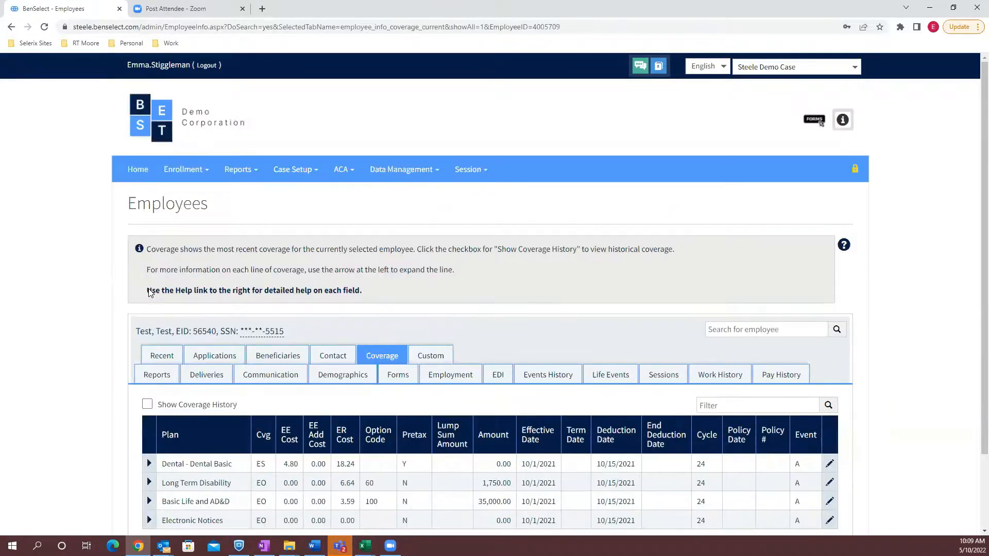
scroll(74, 408, down, 2)
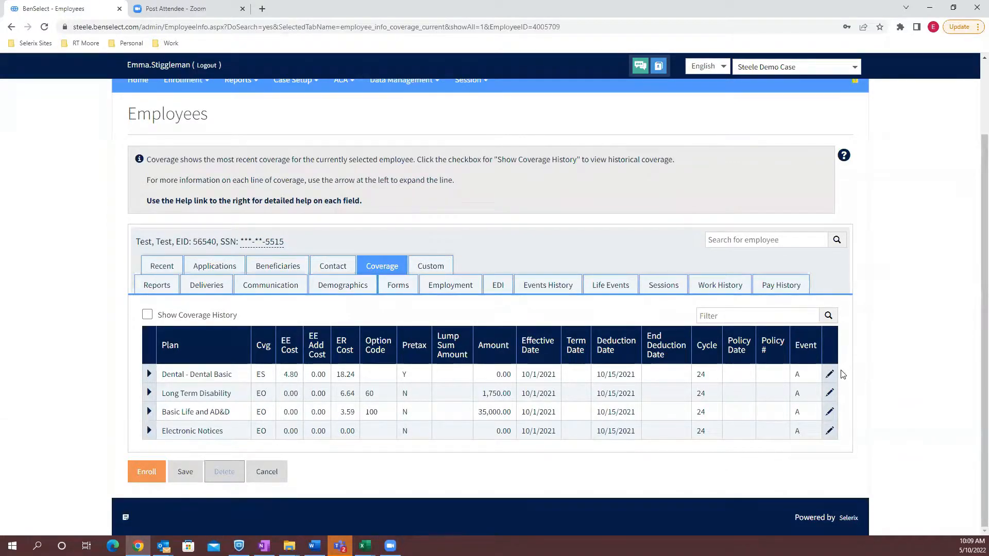
click(829, 378)
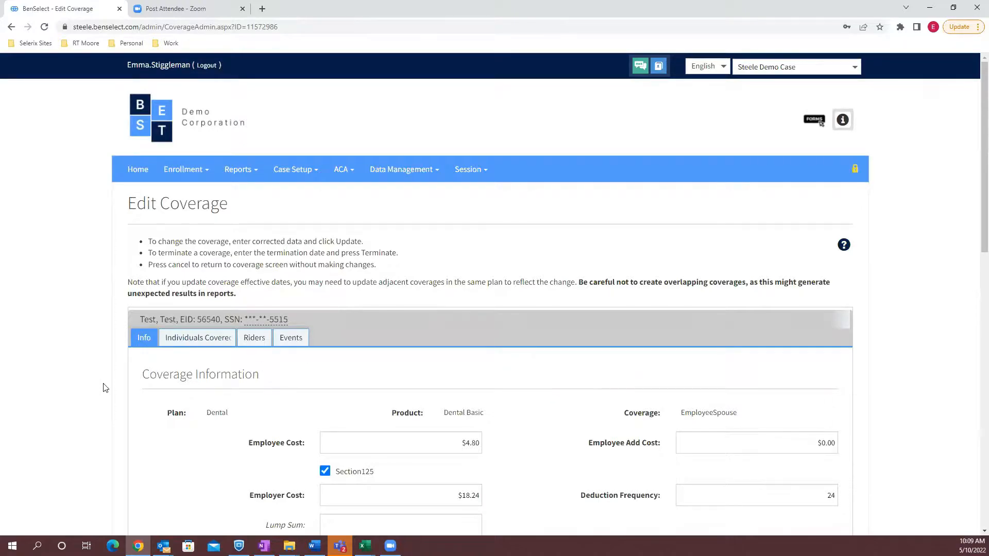
Check the individuals covered under the Dental Basic coverage, review its coverage information, and cancel editing without changes
scroll(70, 403, down, 1)
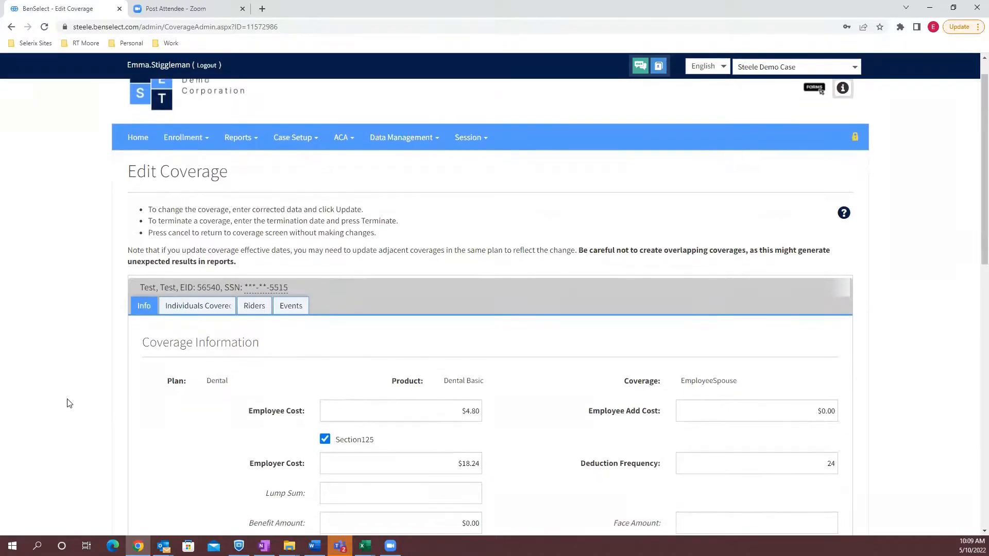
click(218, 297)
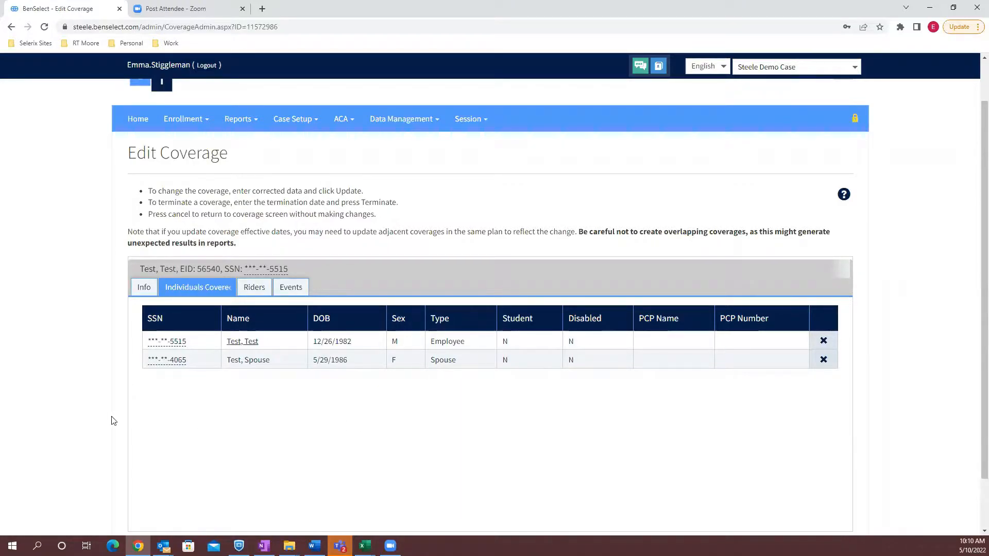
scroll(113, 420, down, 1)
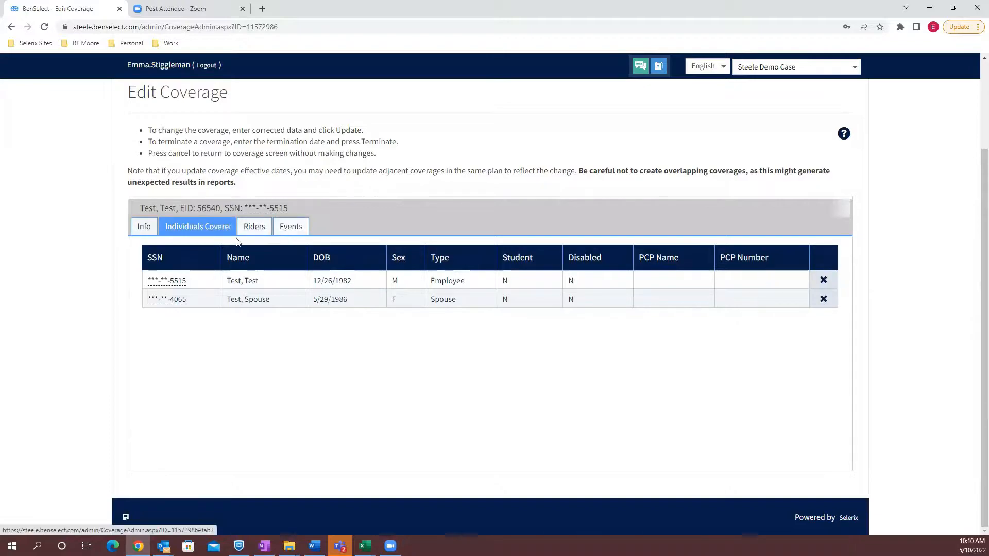
click(145, 230)
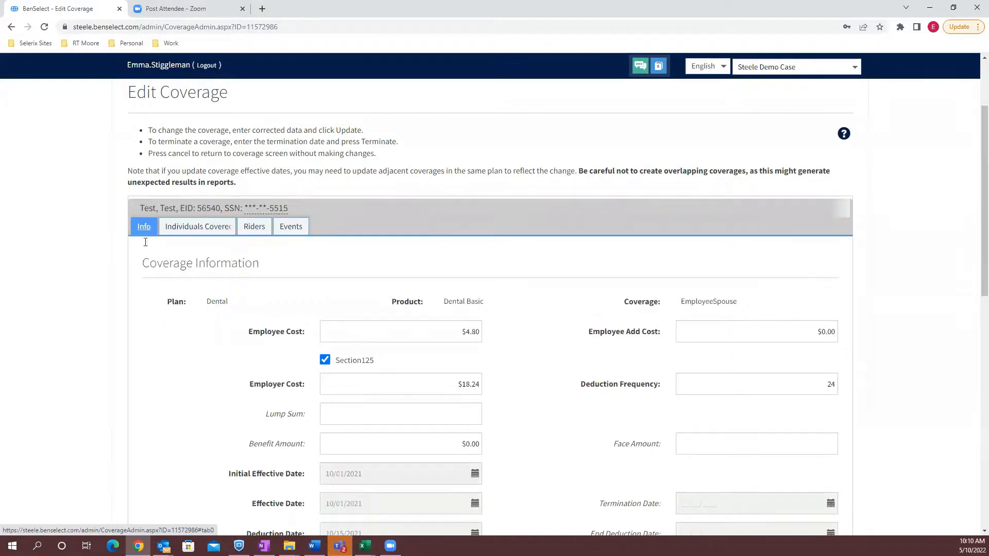
scroll(124, 387, down, 1)
scroll(123, 387, down, 6)
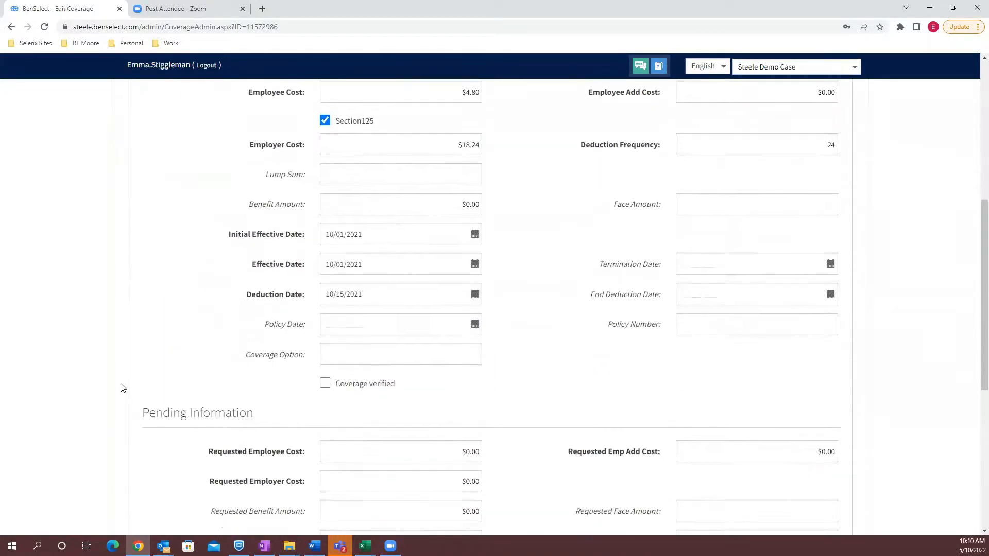
scroll(122, 387, down, 3)
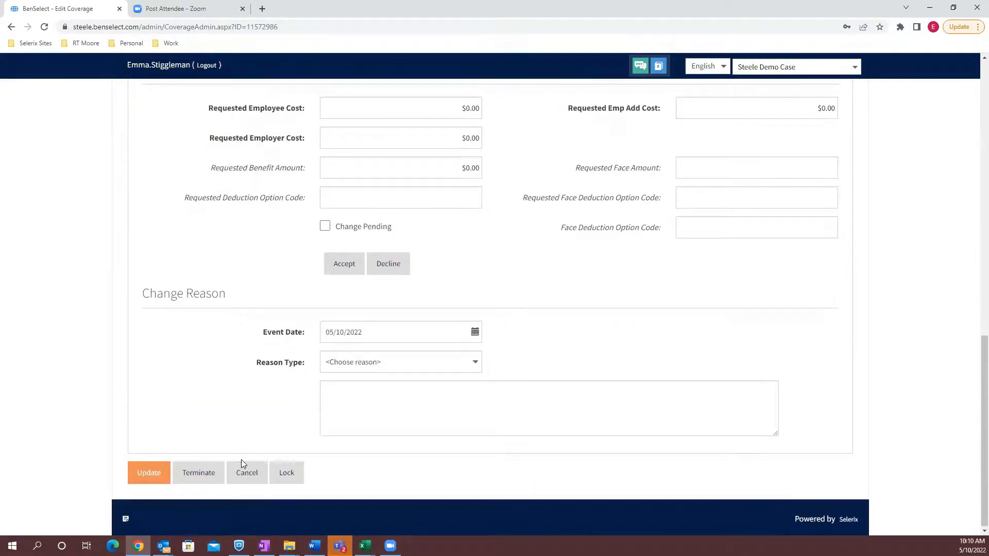
click(244, 470)
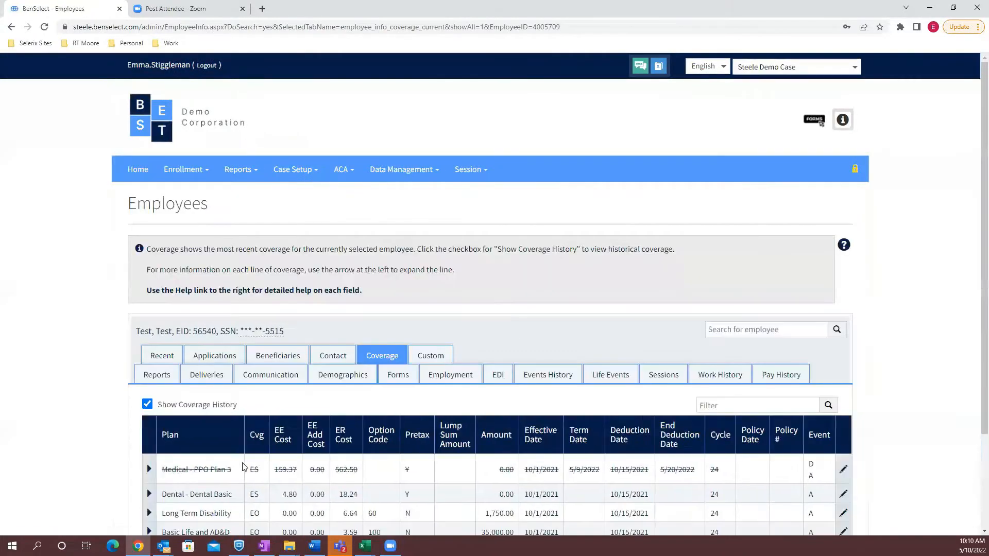
Hide the coverage history in the employee's coverage list
scroll(123, 434, down, 3)
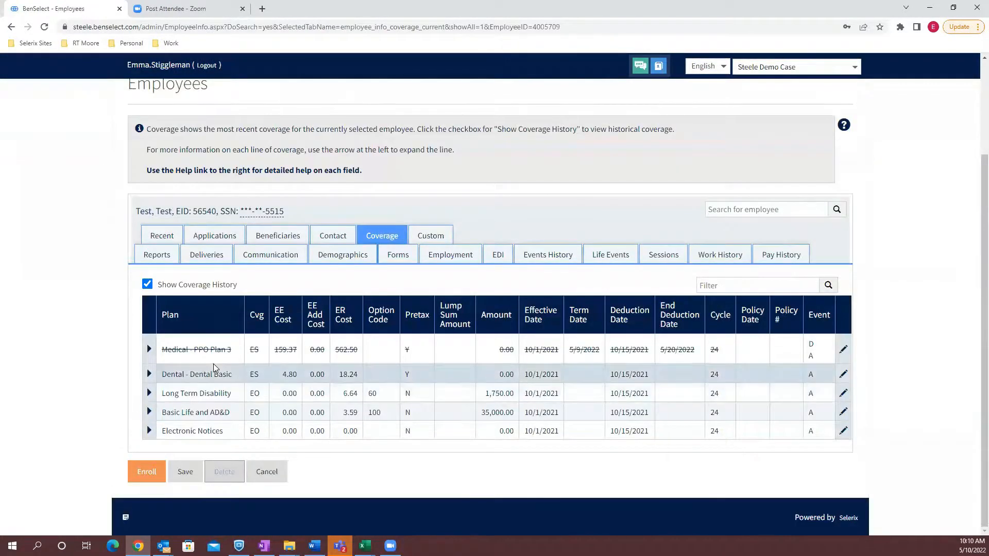
click(202, 285)
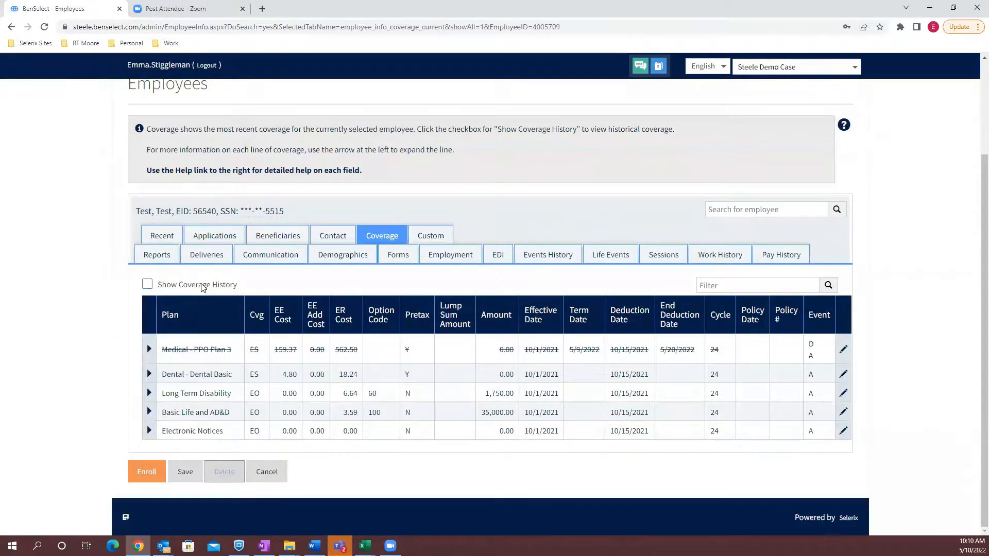
scroll(71, 406, down, 2)
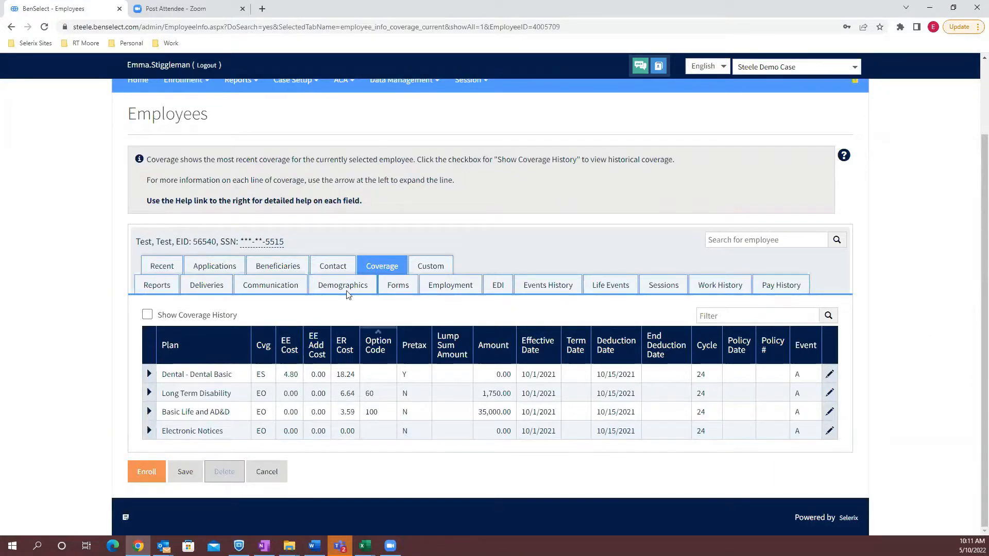
View the employee's signed Enrollment Confirmation form and return to the employee's coverage list
click(400, 285)
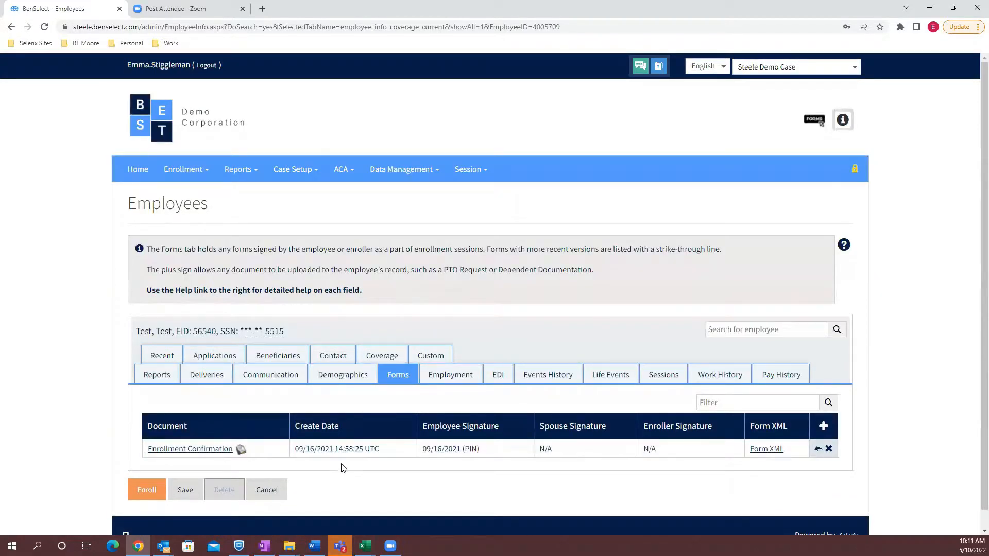
click(222, 456)
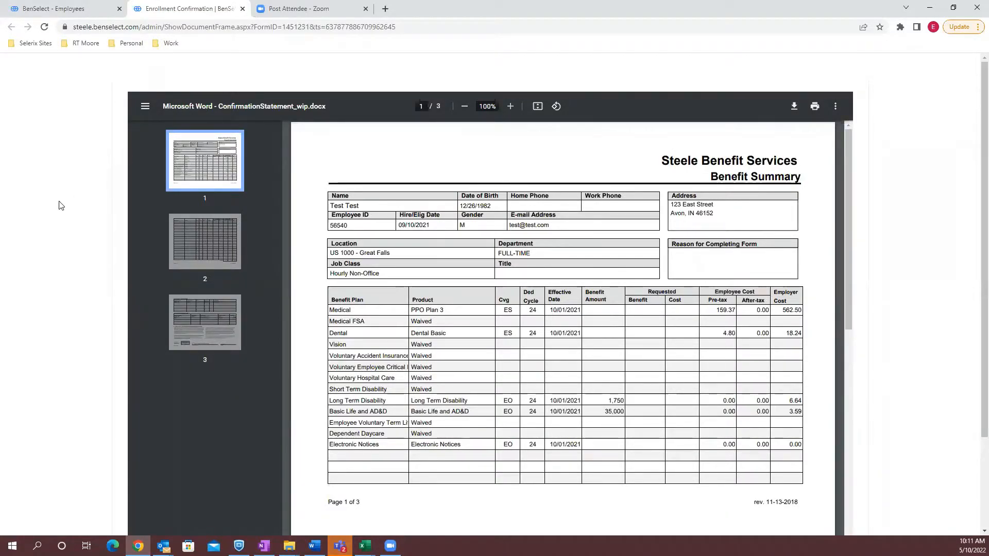
click(75, 7)
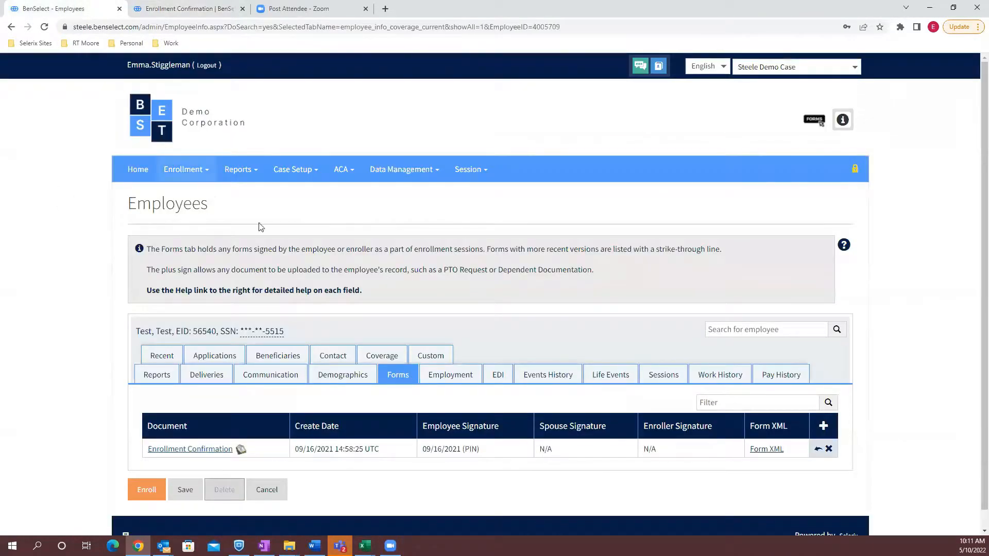
click(379, 356)
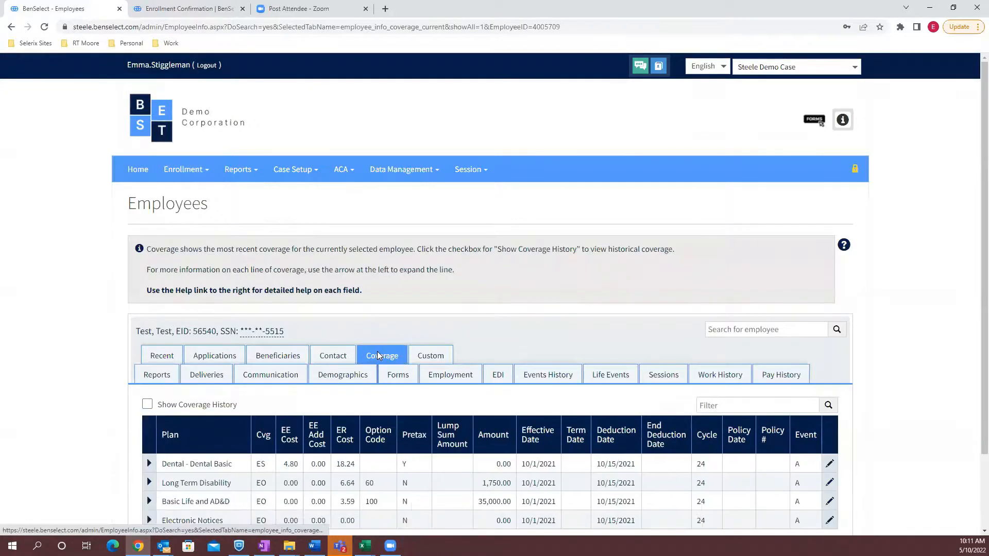
scroll(378, 355, down, 2)
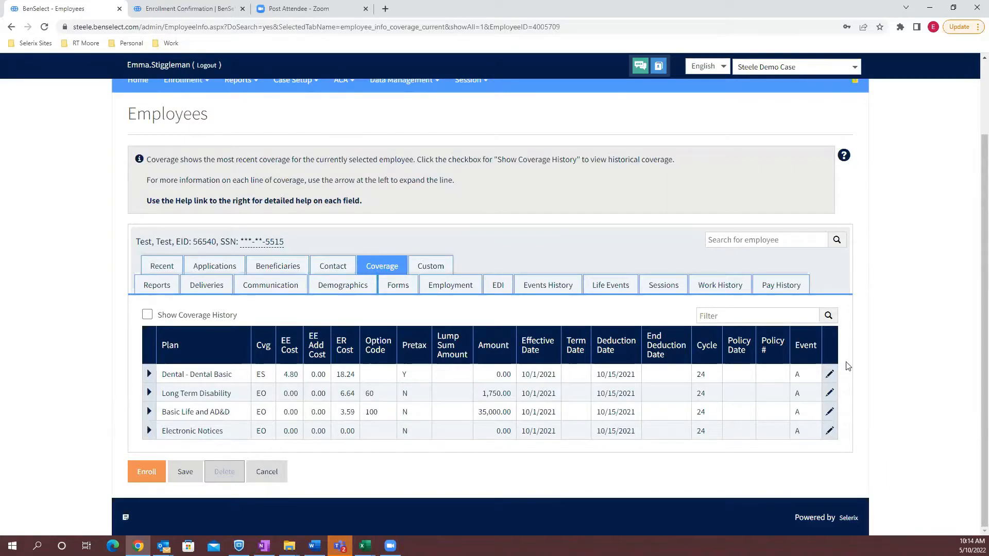
Start an enrollment session for the employee and proceed through the beneficiary change, keeping the Basic Life and AD&D beneficiaries as assigned
click(152, 472)
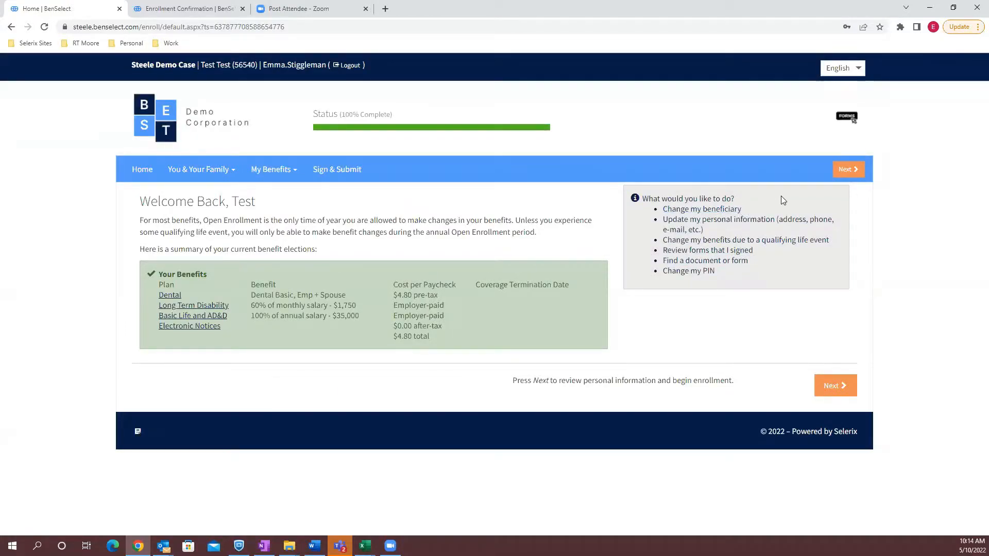
click(734, 211)
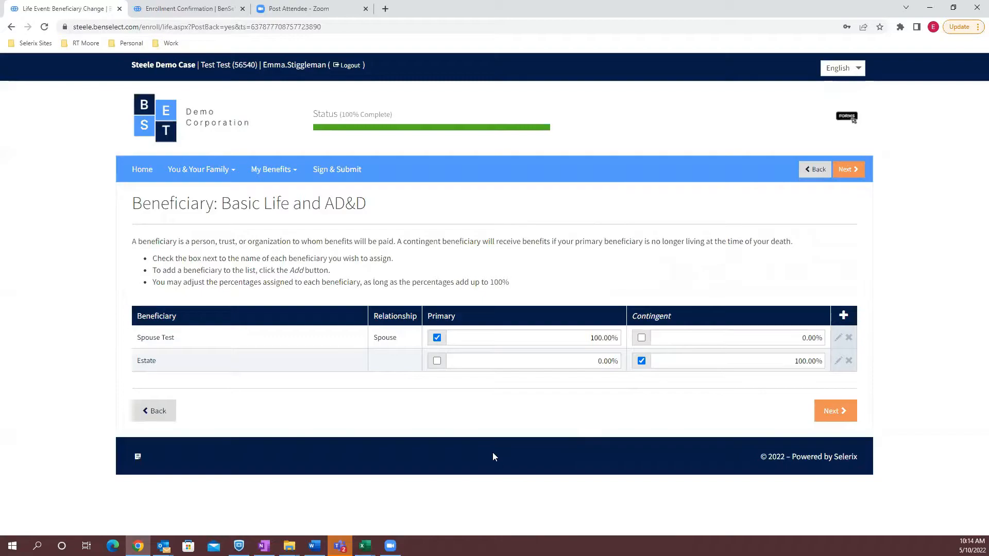
click(835, 415)
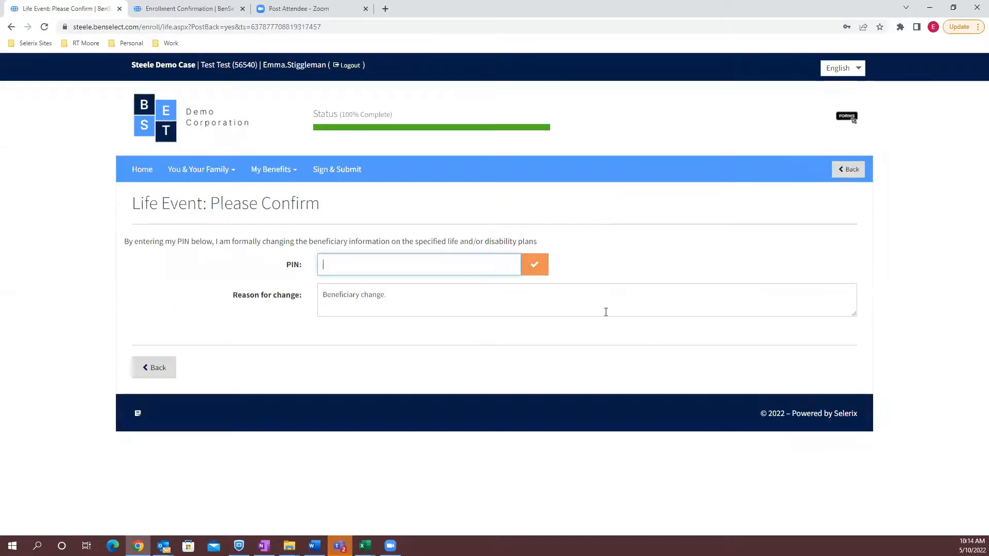
Fill in the PIN on the life event confirmation and submit the beneficiary change
click(517, 257)
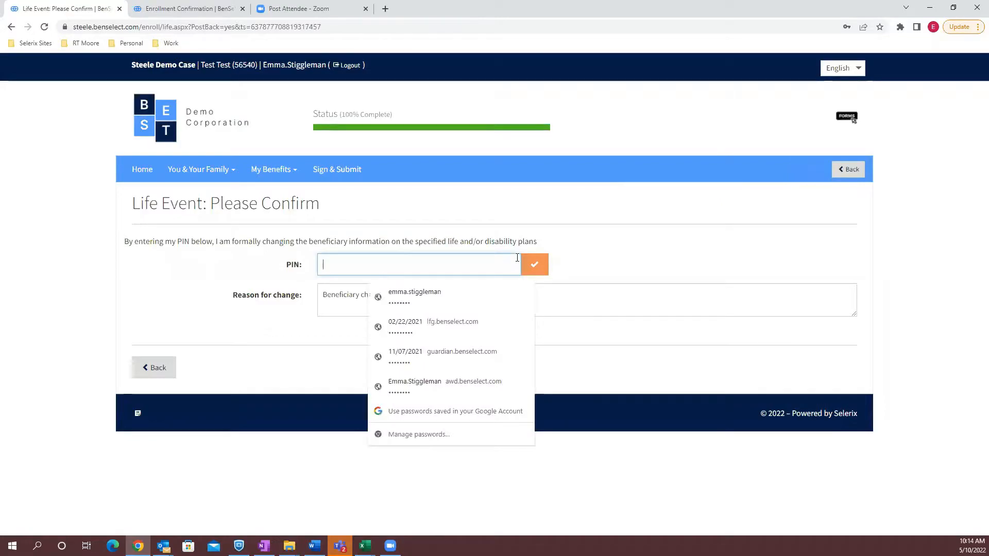
click(493, 298)
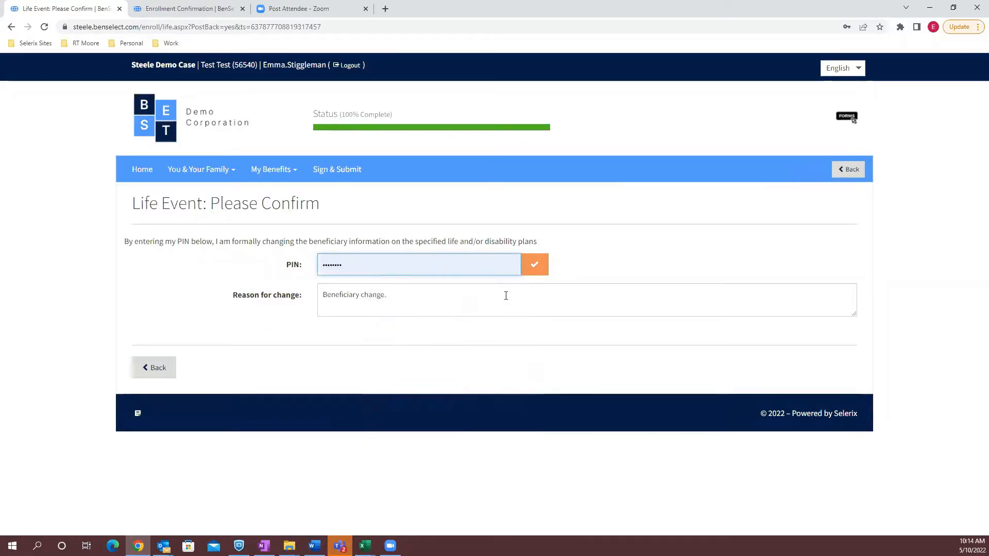
click(545, 264)
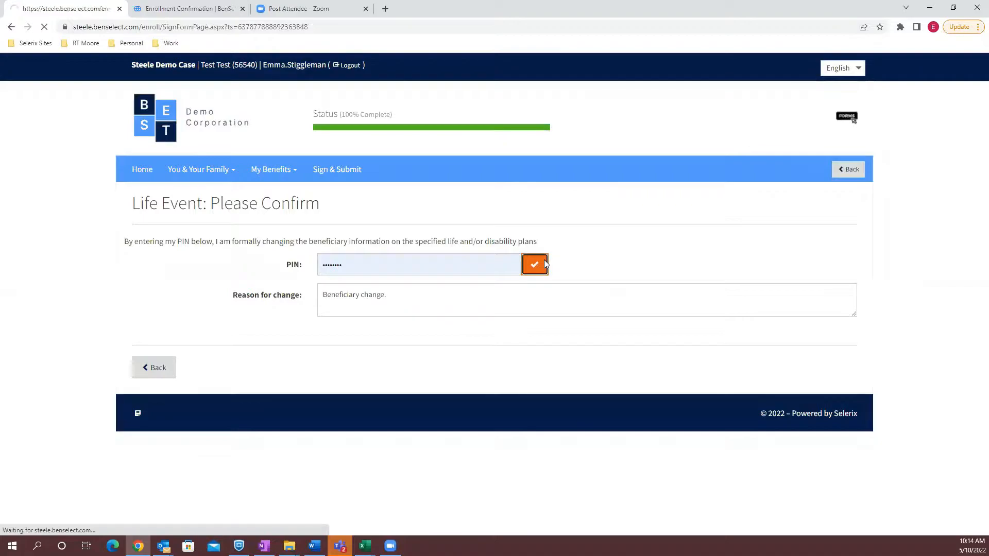
Review the recap of elections and log out of the employee's enrollment session
scroll(531, 348, down, 5)
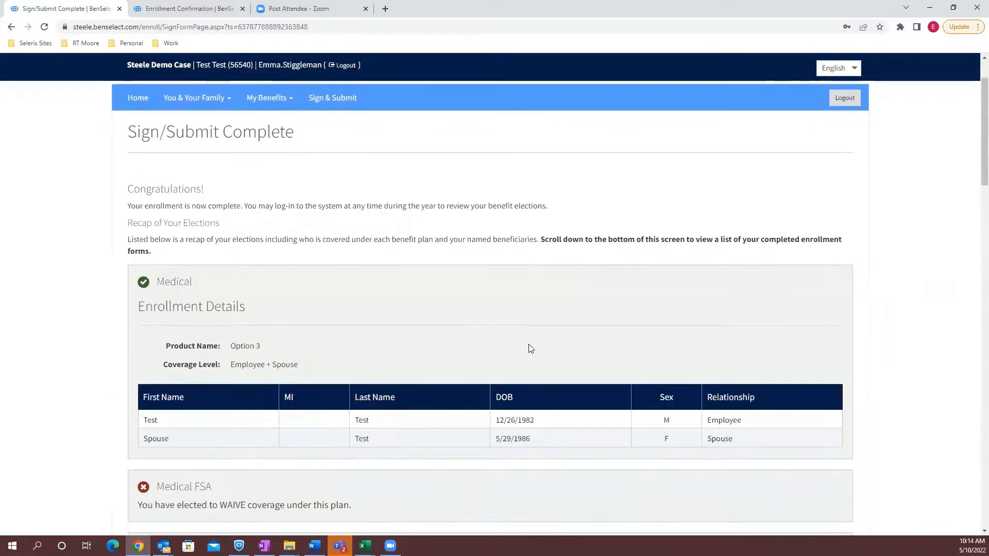
scroll(530, 348, down, 7)
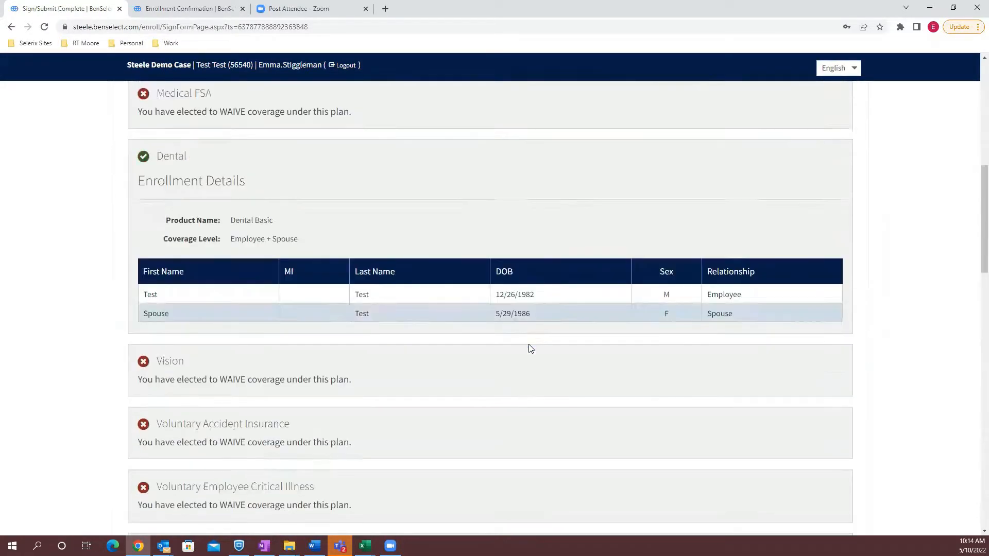
scroll(530, 349, up, 3)
scroll(531, 348, up, 10)
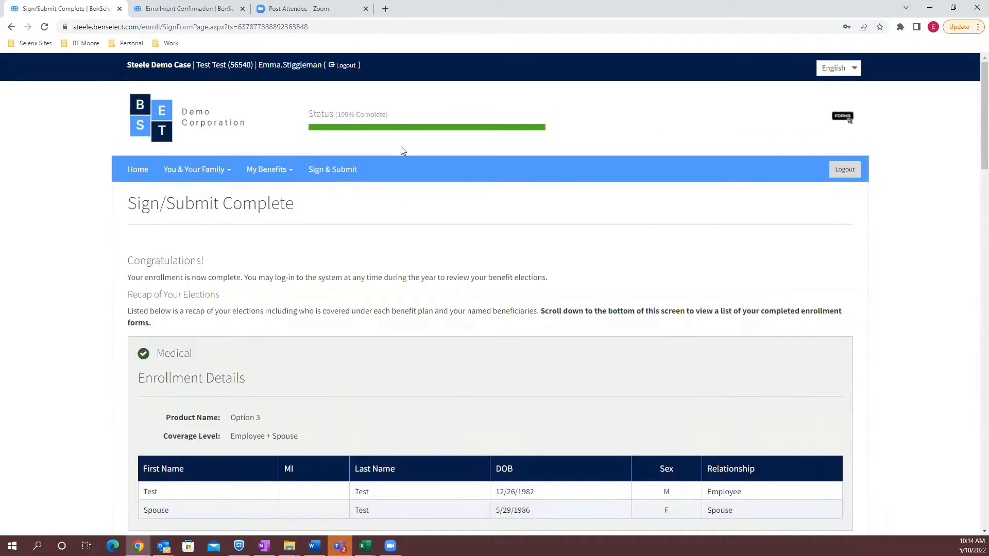
click(346, 65)
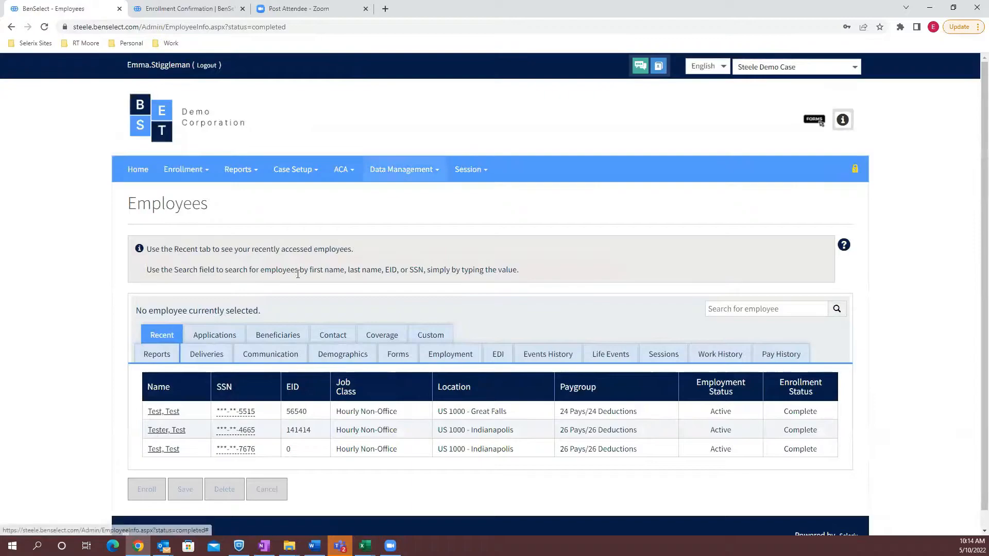
Reopen the US 1000 - Great Falls employee's record, check the signed forms, and return to the coverage list
click(164, 412)
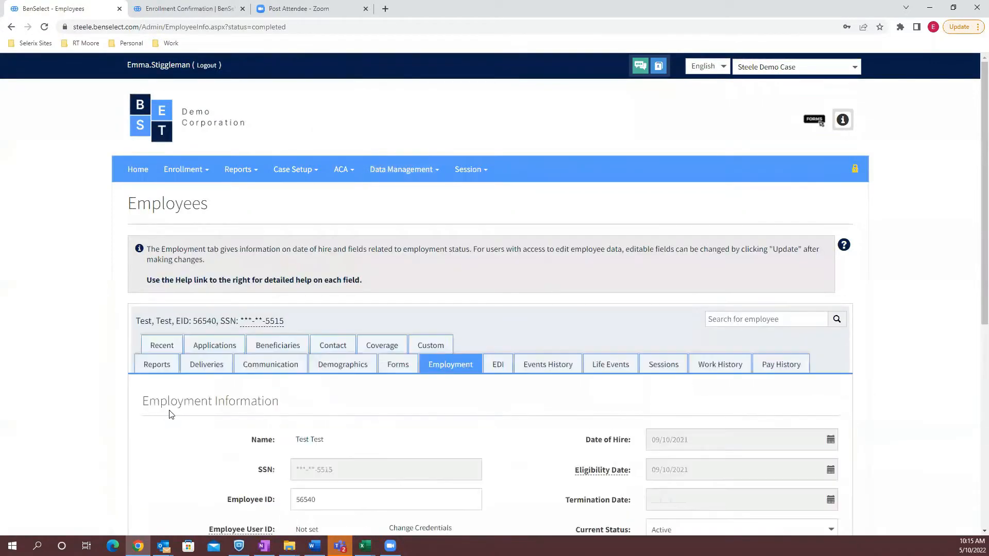
scroll(165, 434, down, 2)
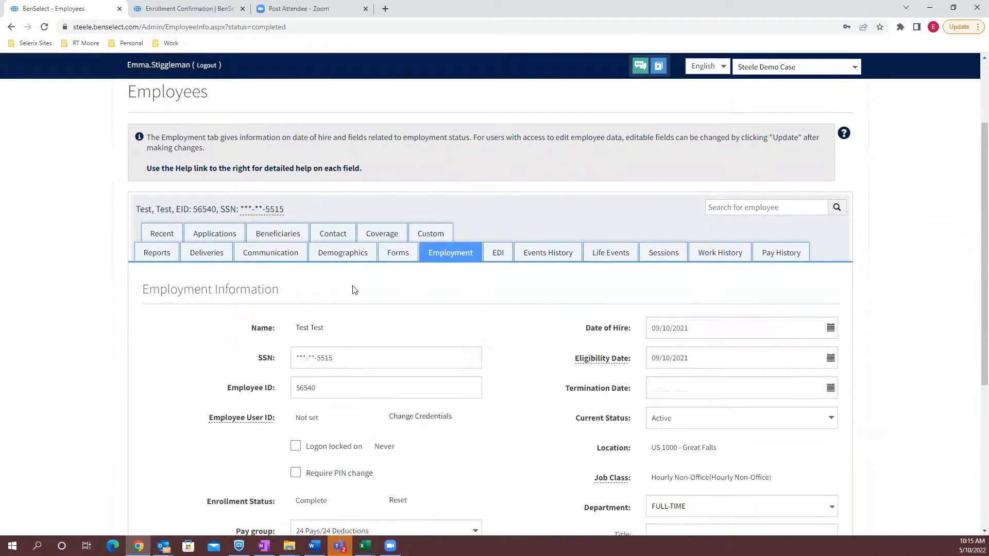
click(405, 254)
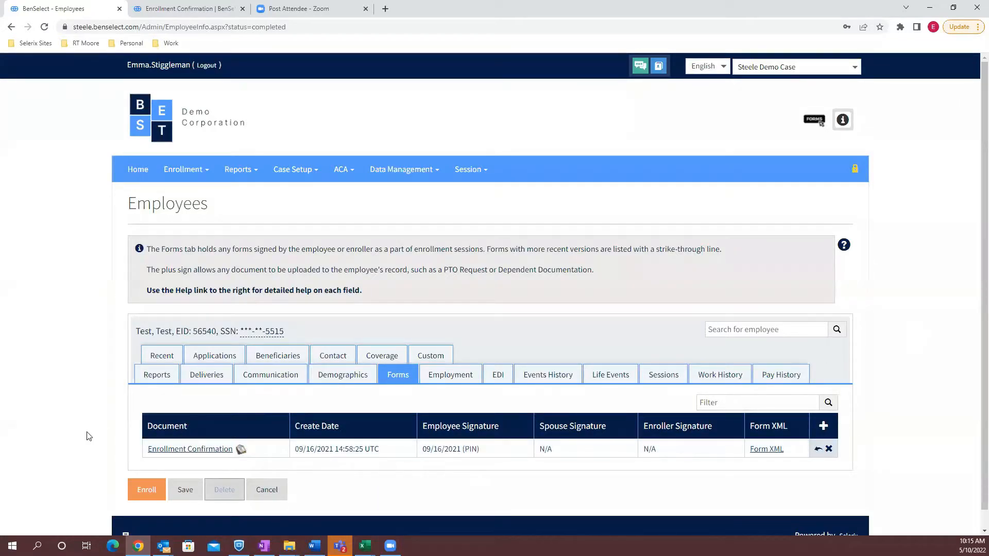
click(385, 355)
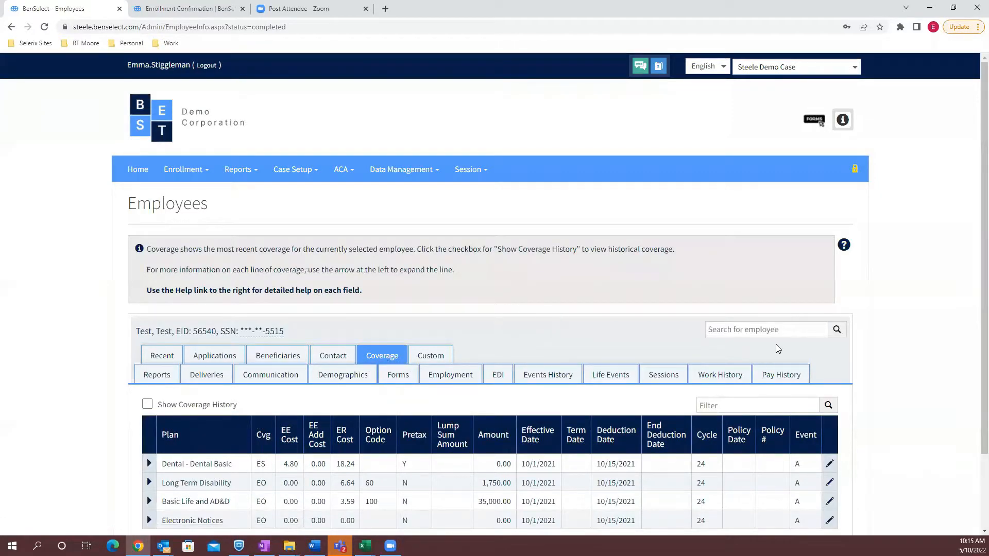
scroll(932, 381, down, 2)
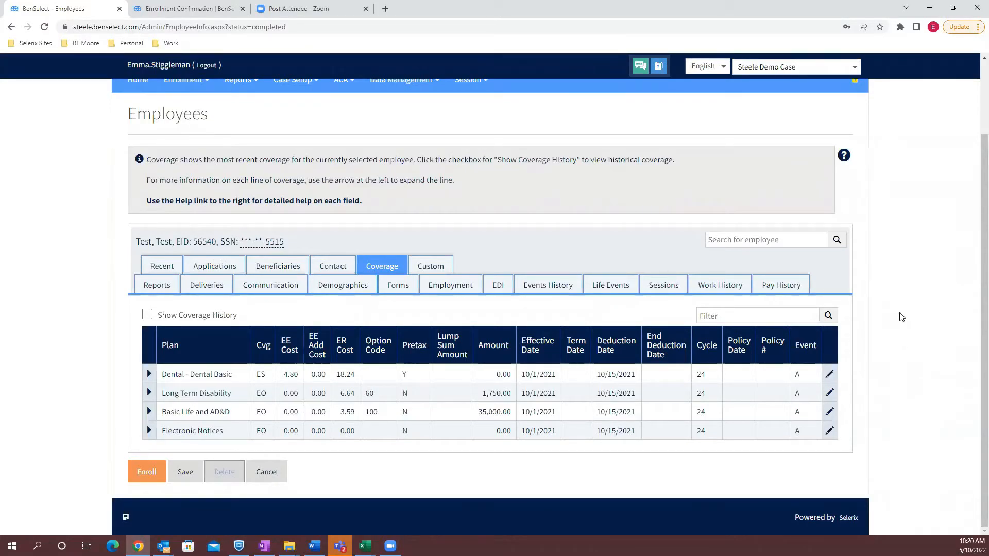
Run the Personal Benefit Statement for the employee, download it as a PDF, and open the file
click(166, 285)
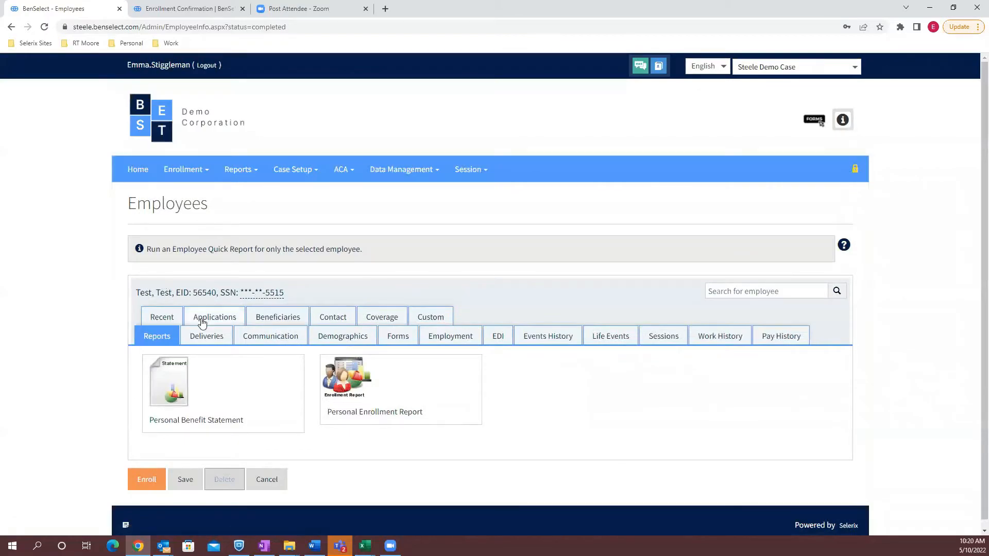
click(173, 378)
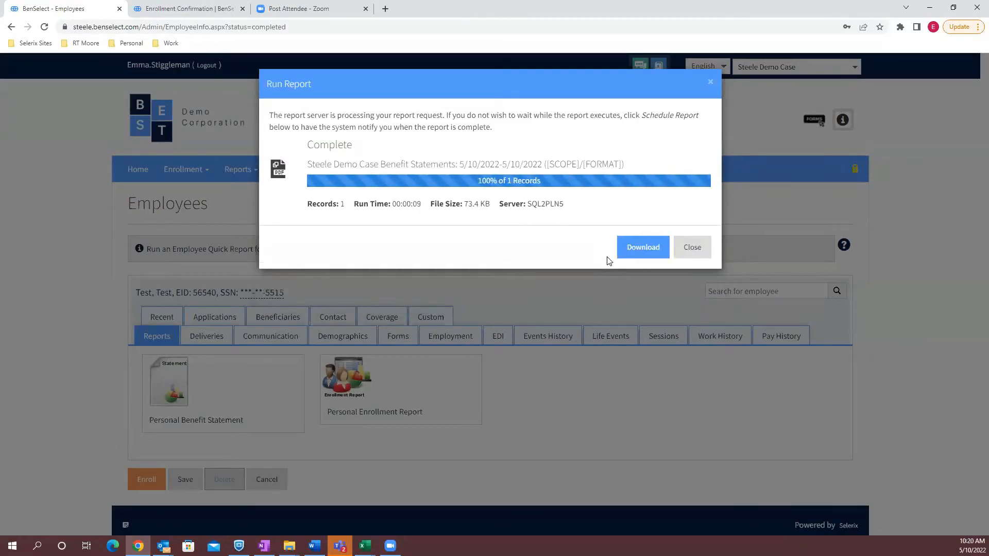
click(629, 253)
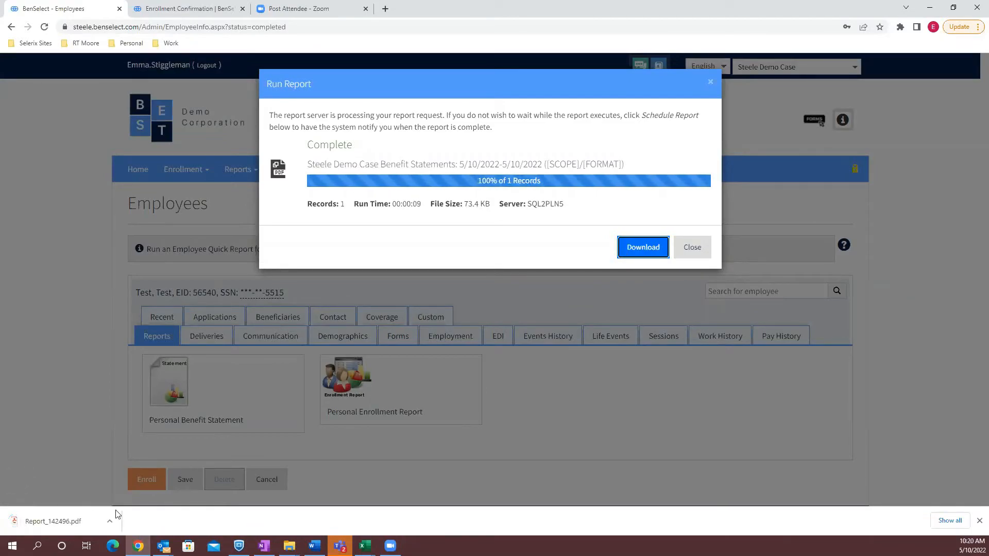
click(111, 519)
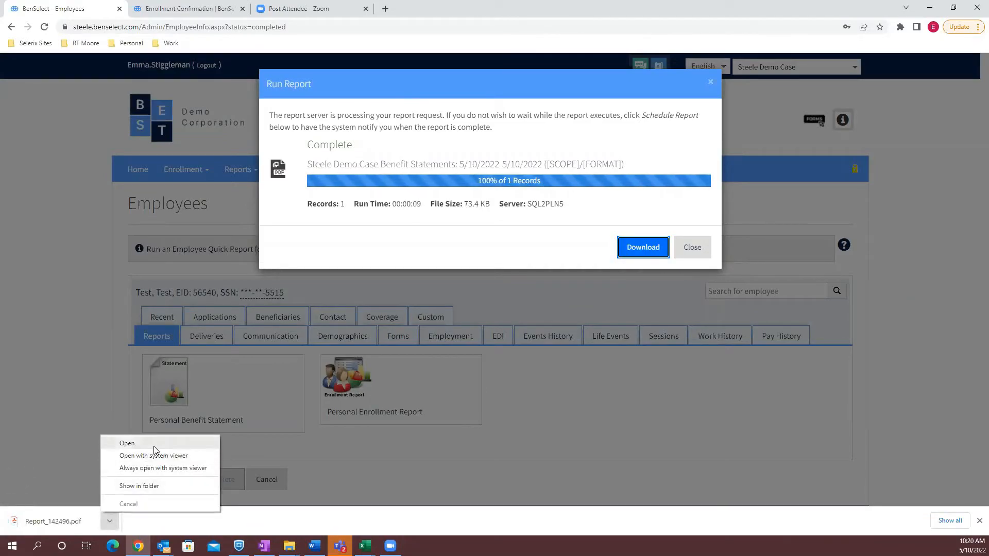
click(153, 447)
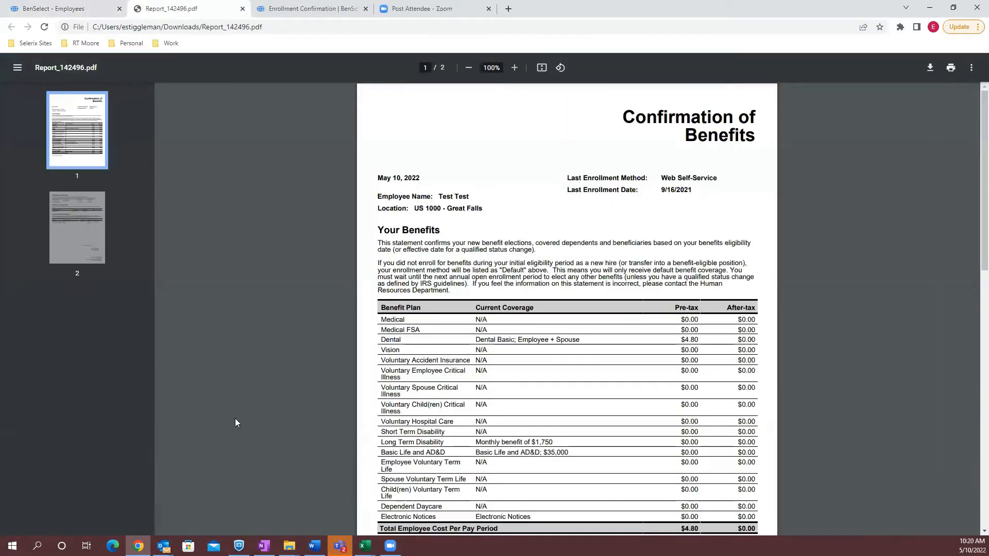
Review the benefit plan table in the Confirmation of Benefits PDF and return to the employee's quick reports in BenSelect
scroll(236, 419, down, 1)
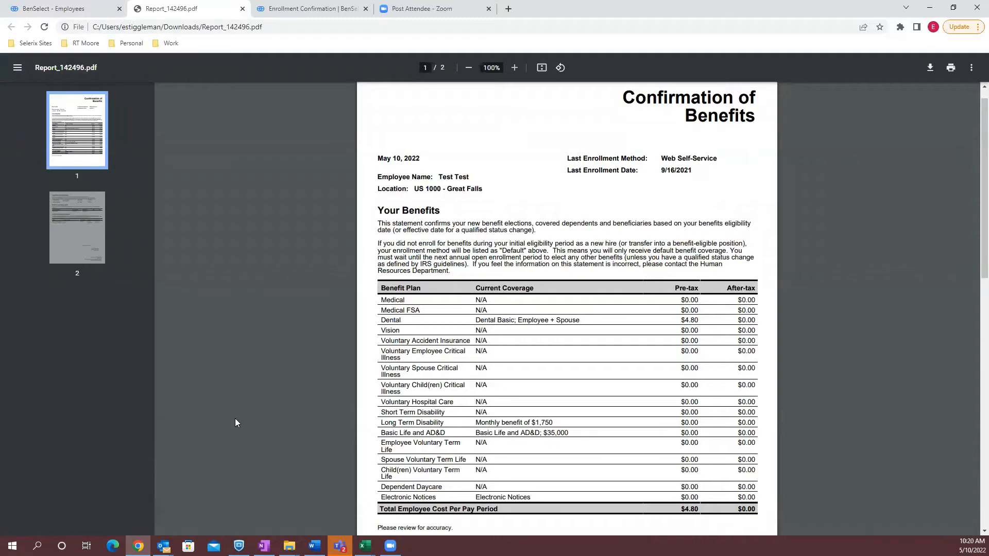
click(91, 7)
click(694, 249)
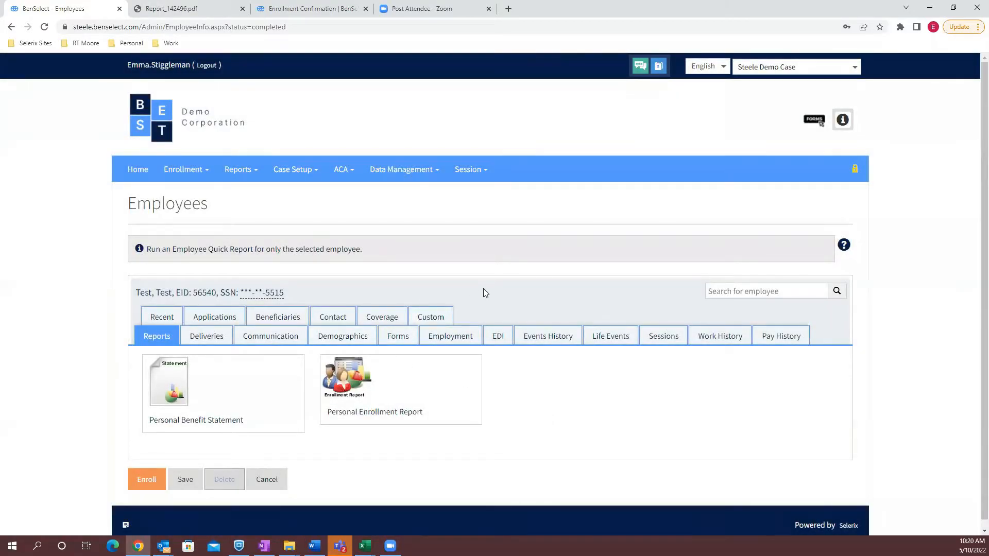
Check the employee's signed forms alongside the Confirmation of Benefits PDF, ending on the forms list
click(407, 339)
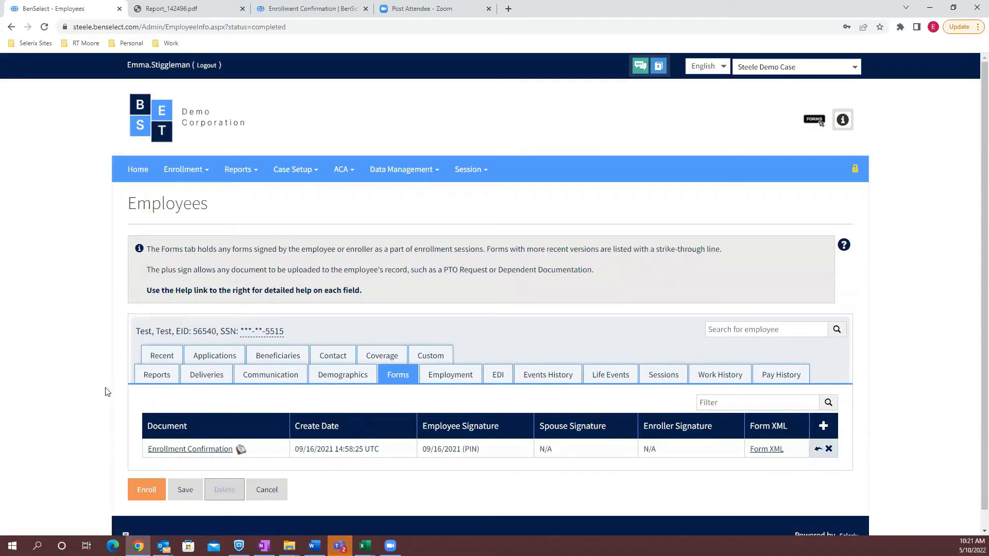
click(175, 8)
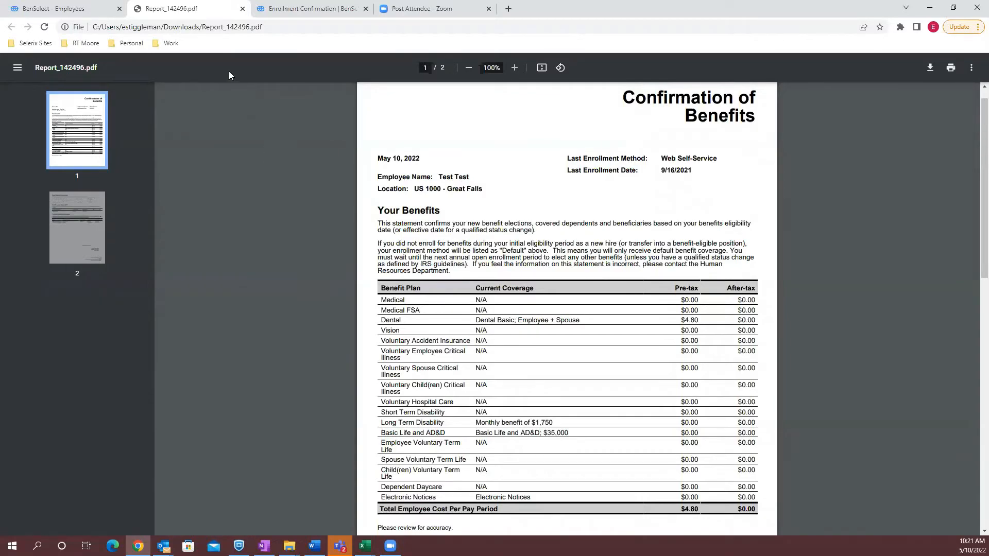
click(87, 9)
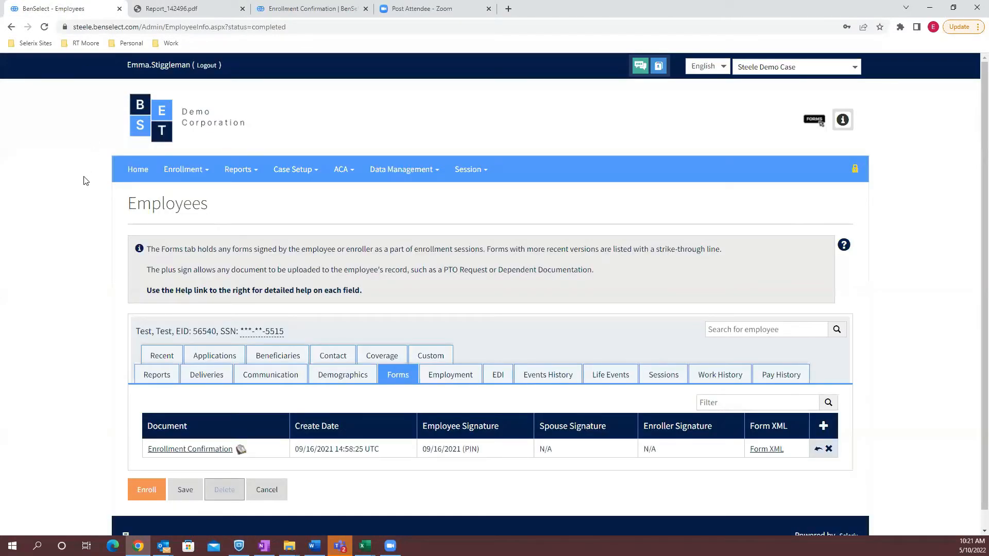
scroll(59, 295, down, 1)
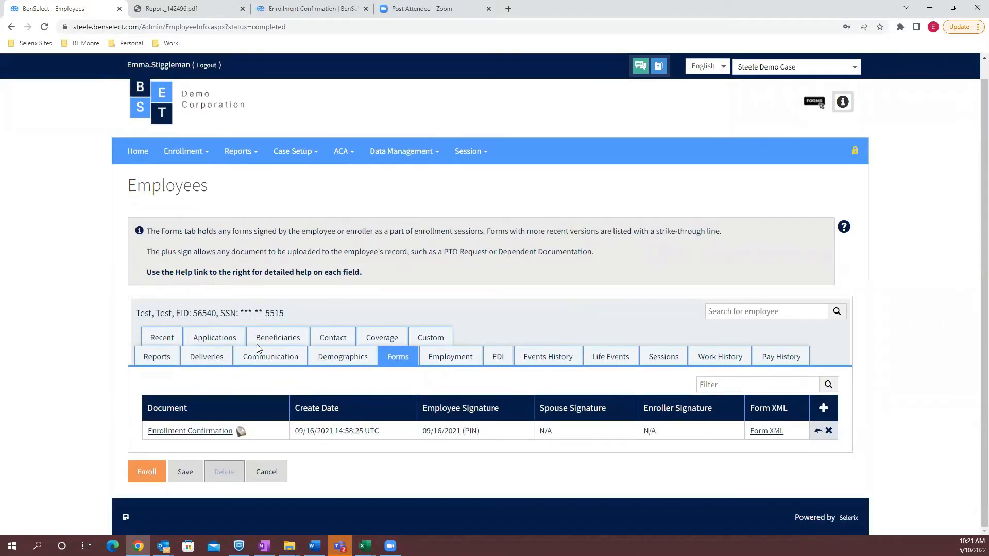
Review the employee's current coverage list, then enter the employee's enrollment session and view the Electronic Notices election
click(387, 341)
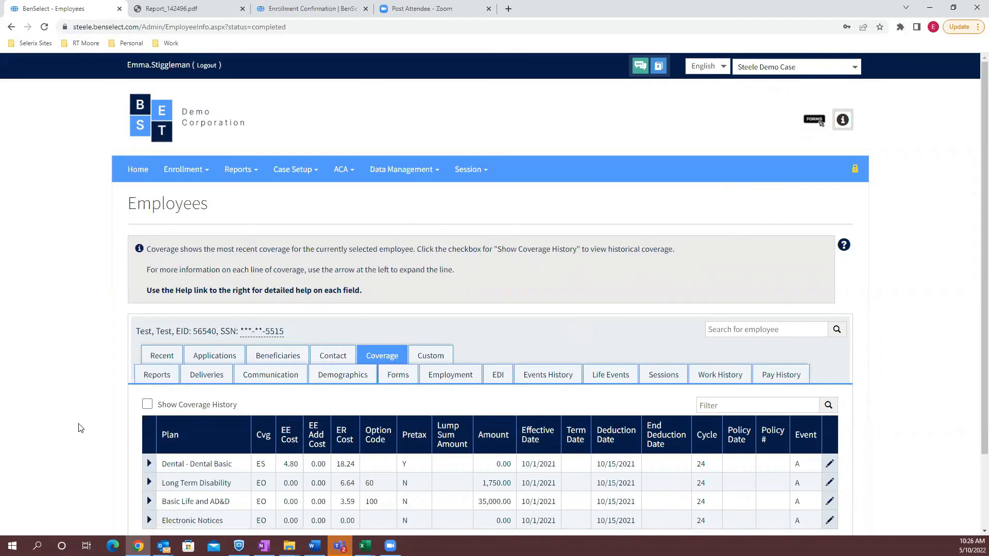
scroll(202, 441, down, 2)
click(135, 482)
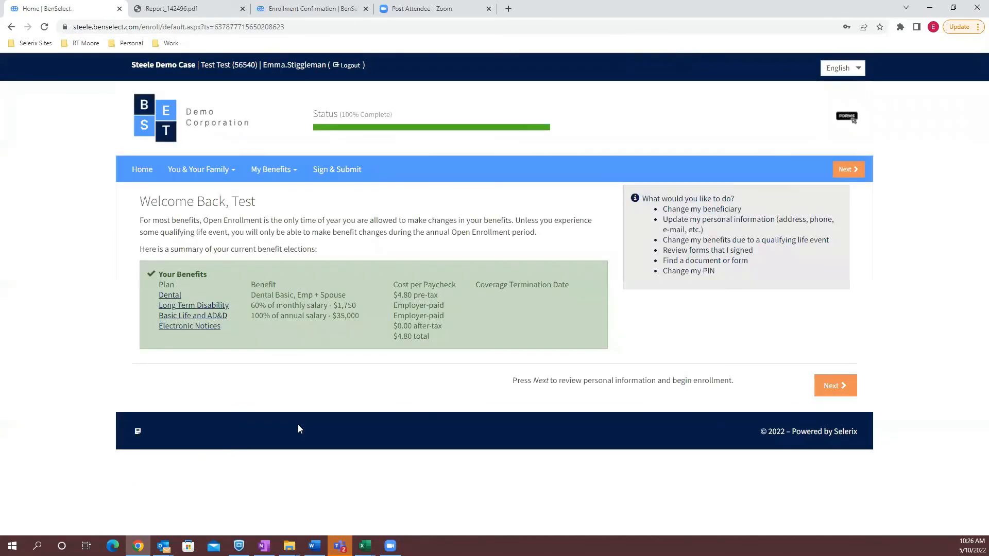
click(215, 329)
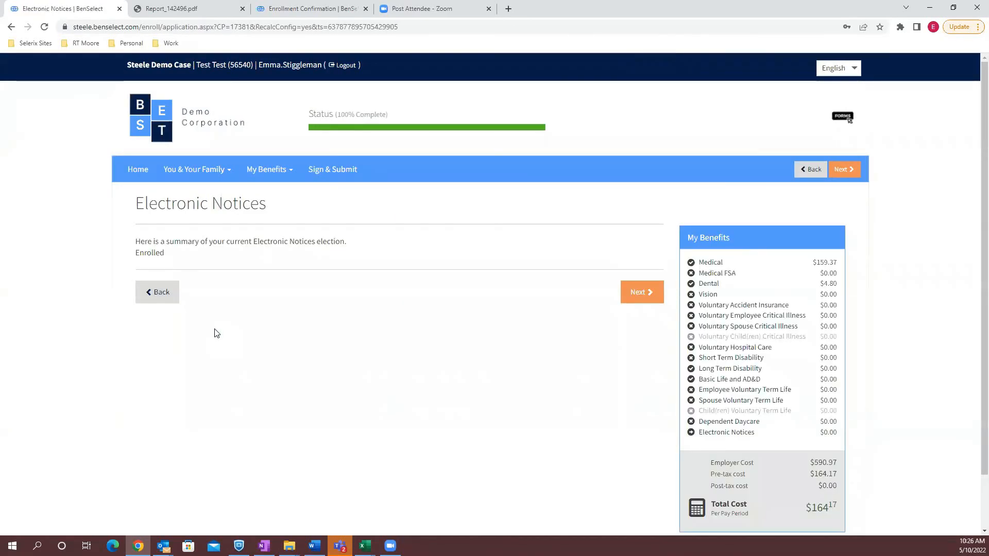